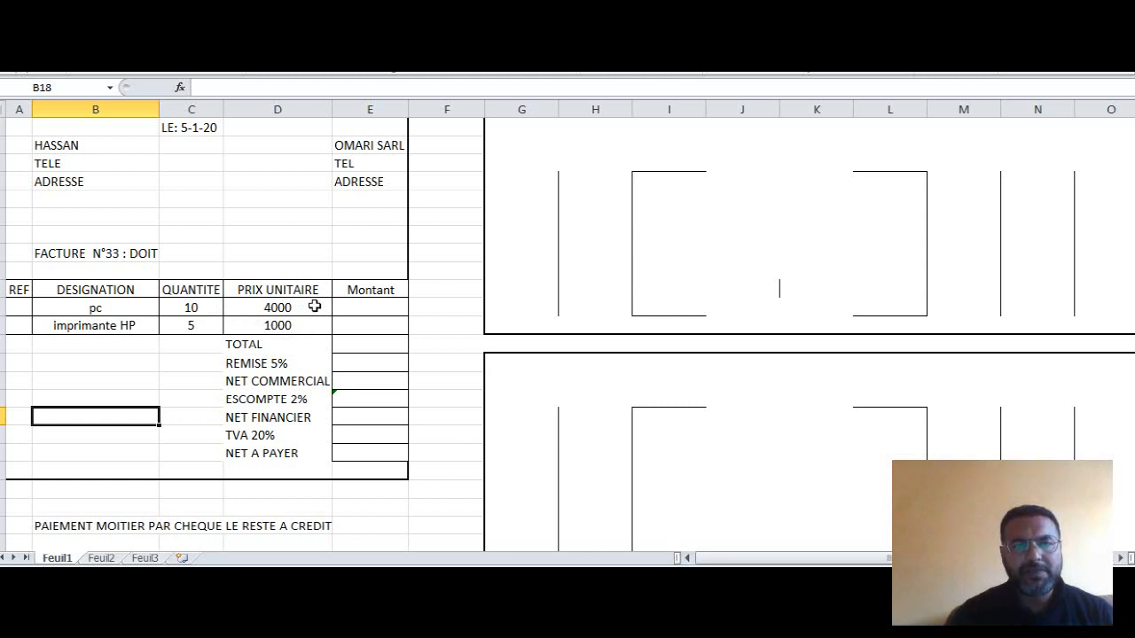
- Change the font colour of the hidden Montant amounts for the pc and imprimante HP rows to black
click(363, 306)
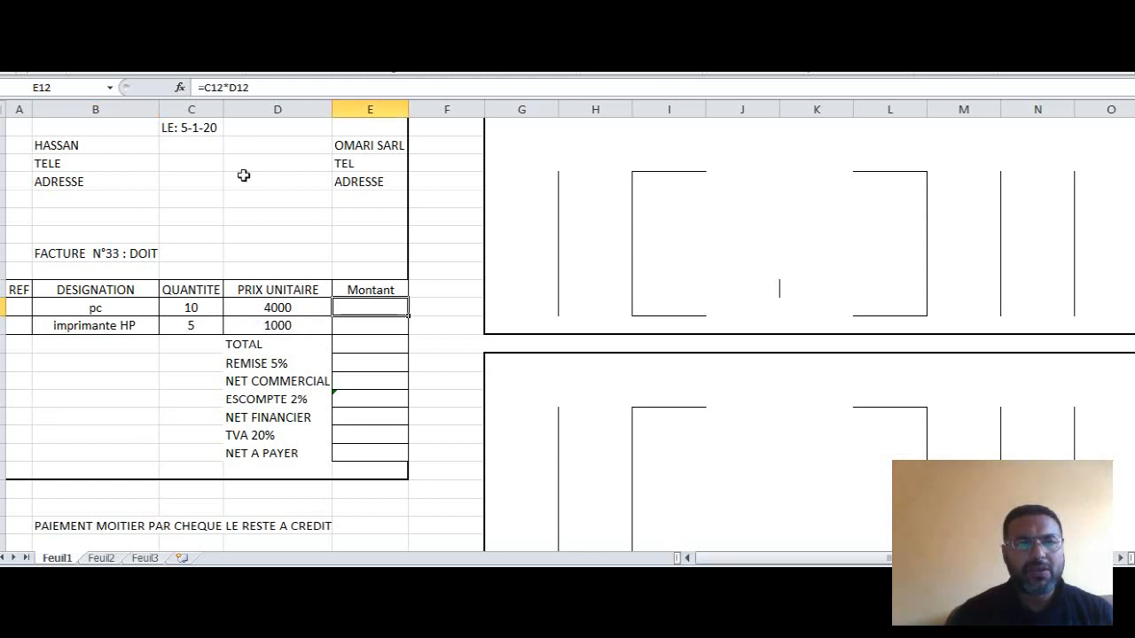
click(249, 76)
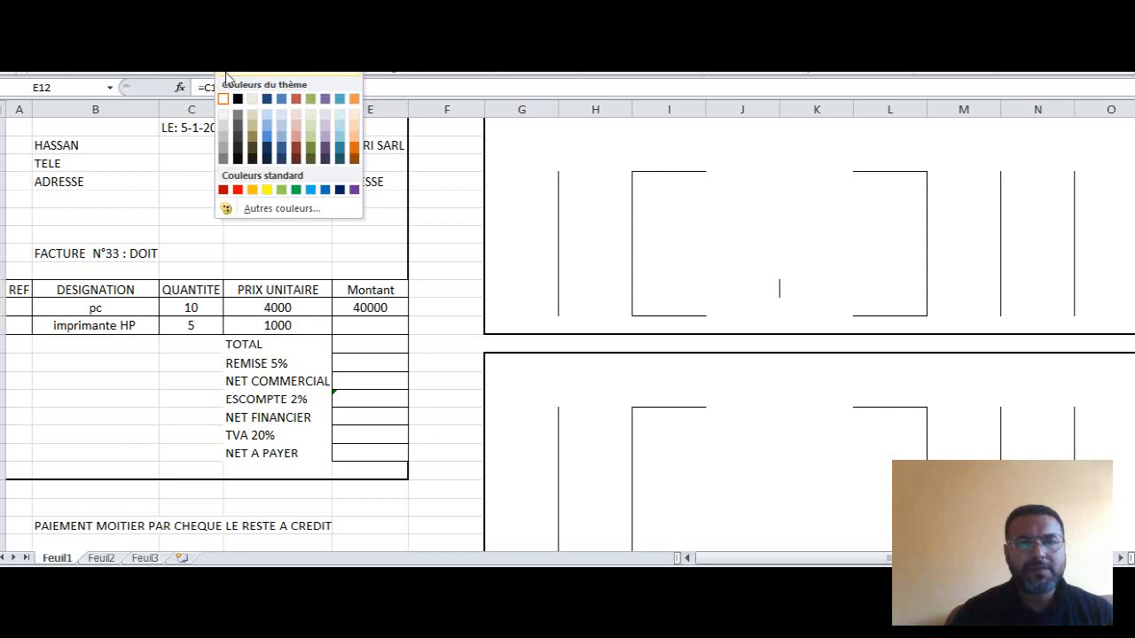
click(226, 74)
click(362, 324)
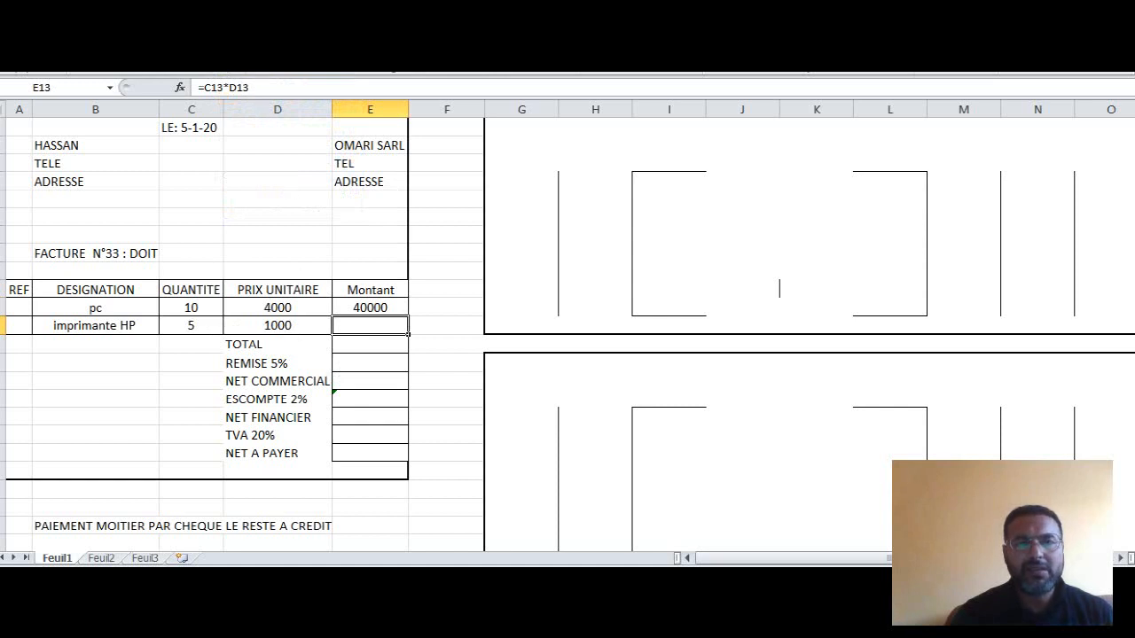
click(237, 62)
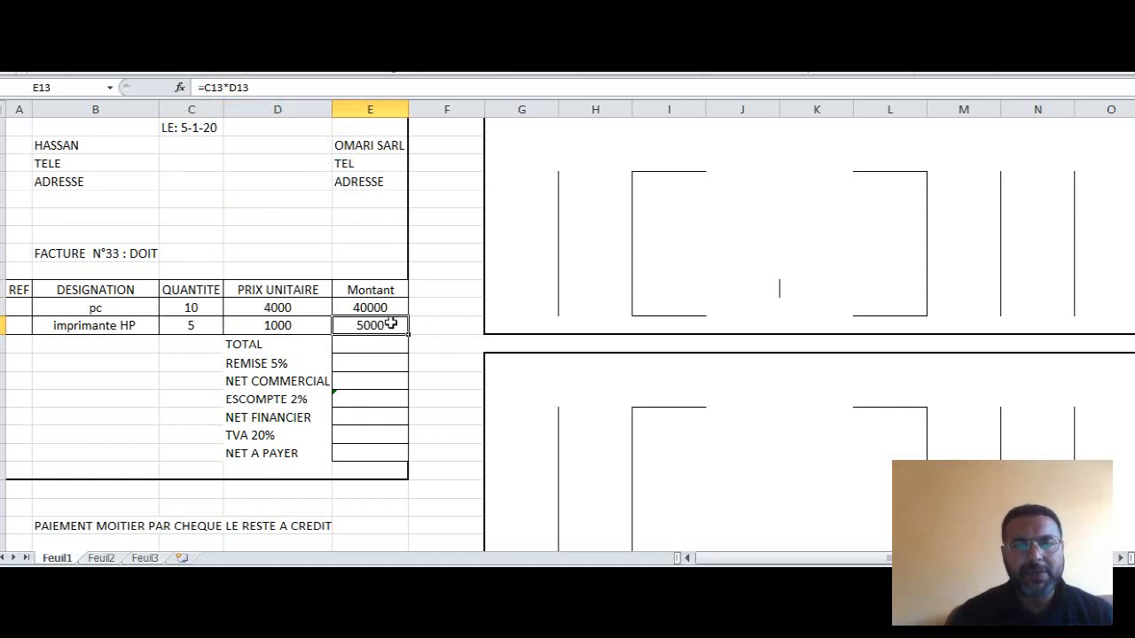
- Turn the hidden TOTAL and REMISE 5% amounts in E14 and E15 to black font
click(364, 344)
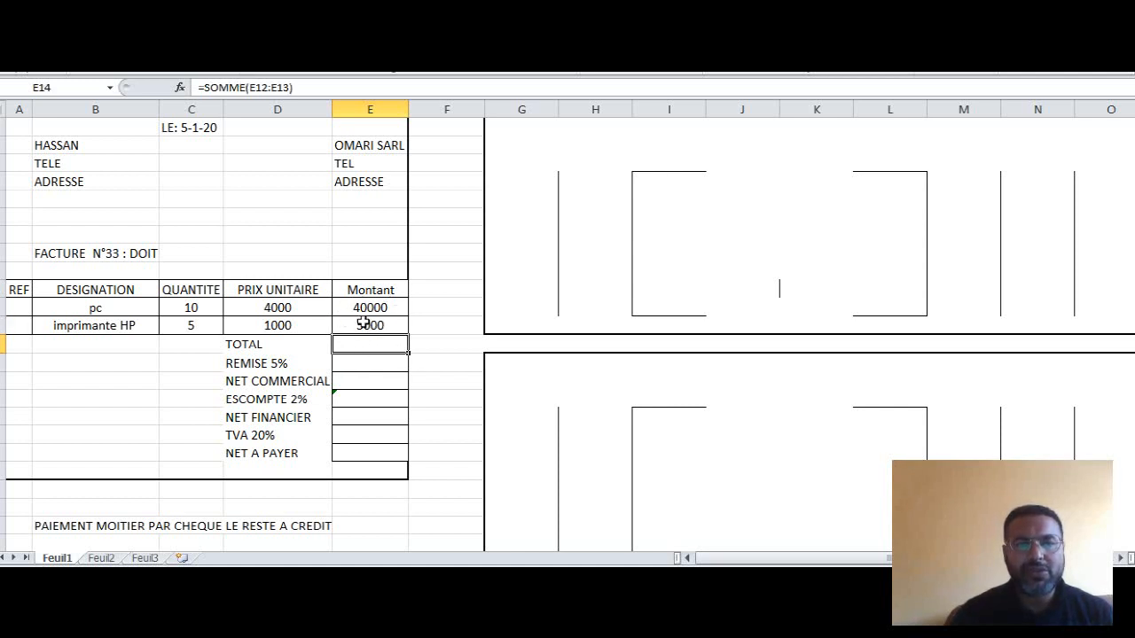
click(238, 62)
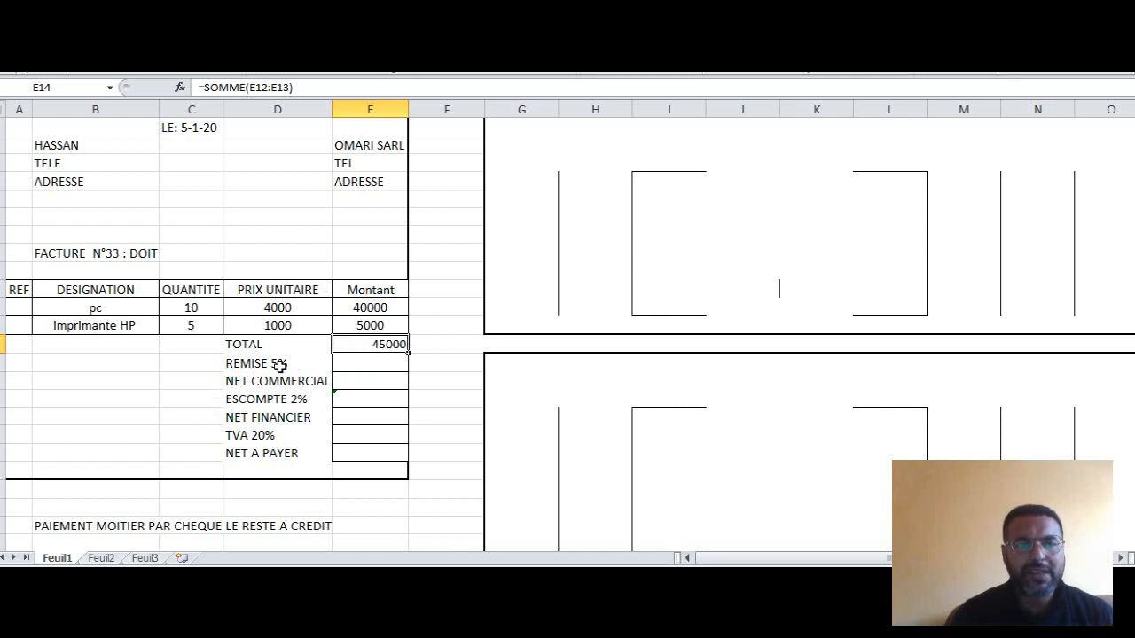
click(367, 367)
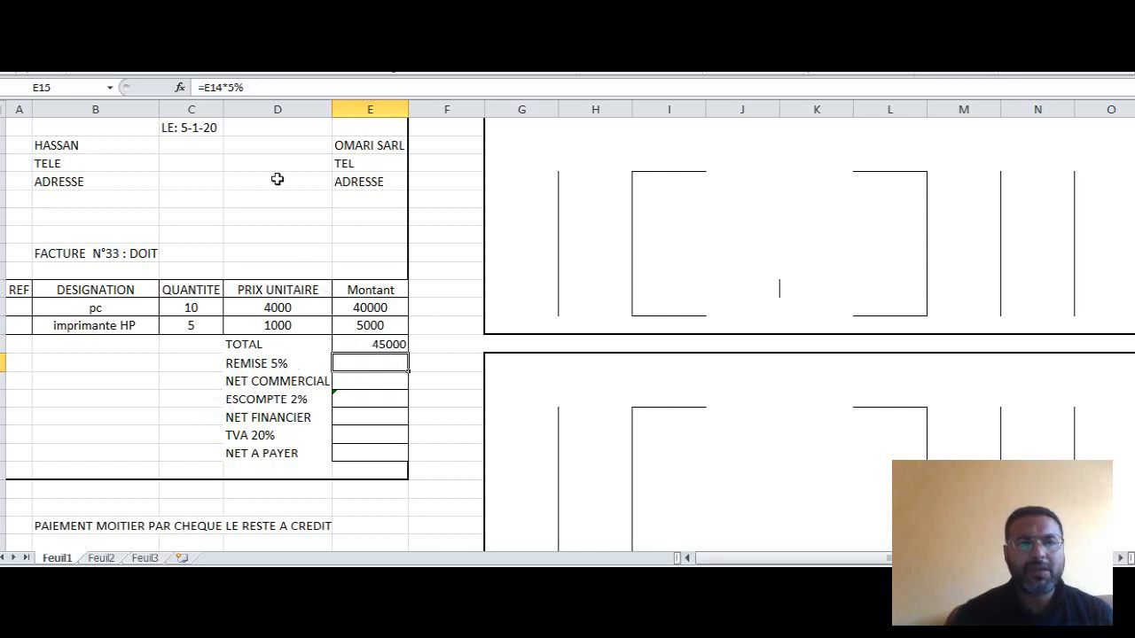
click(214, 35)
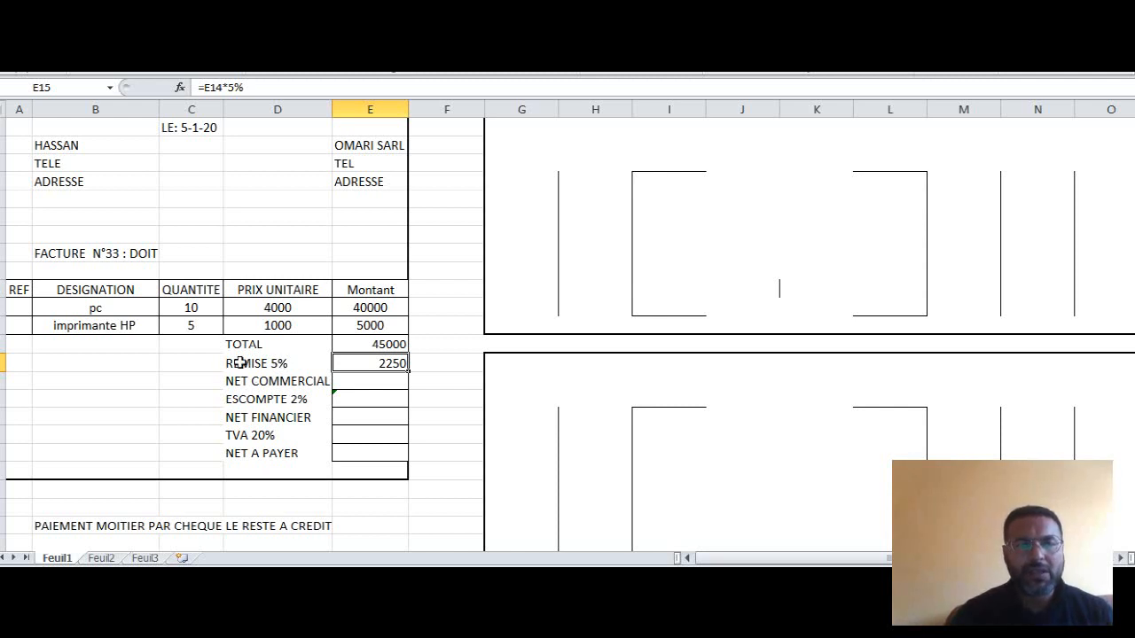
- Apply black font to the hidden NET COMMERCIAL, ESCOMPTE 2% and NET FINANCIER amounts in E16 to E18
click(349, 381)
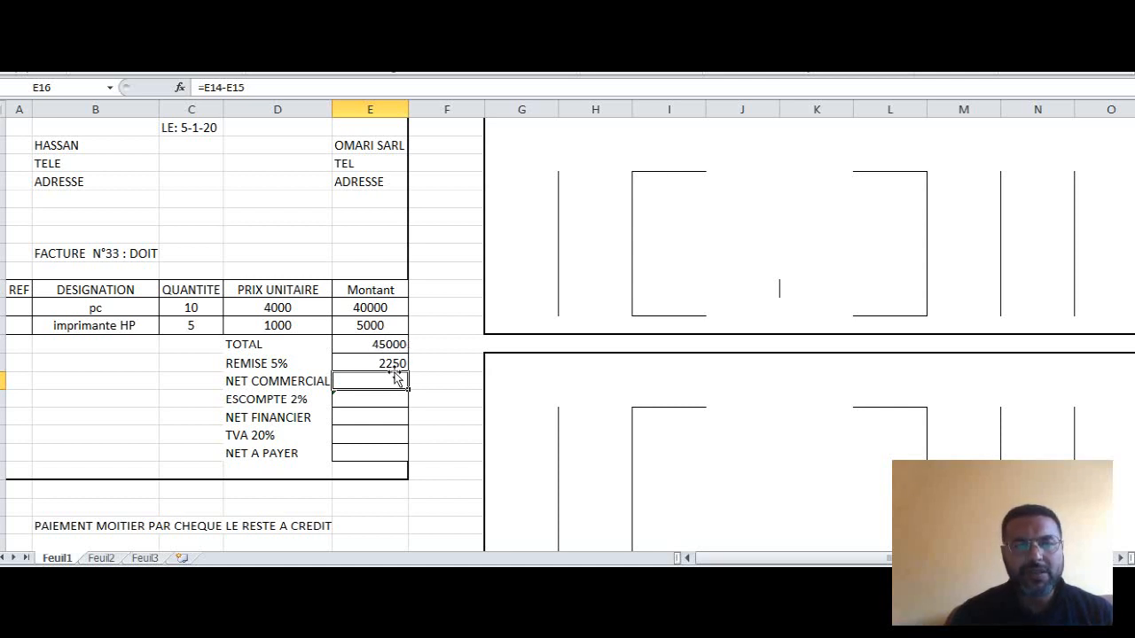
click(231, 44)
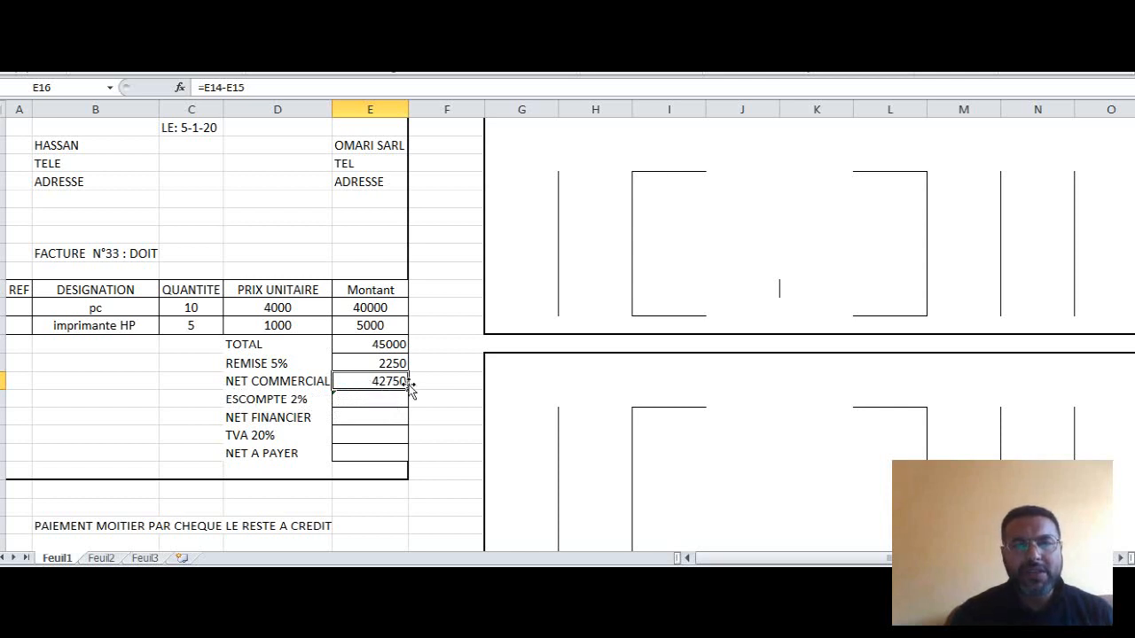
click(344, 400)
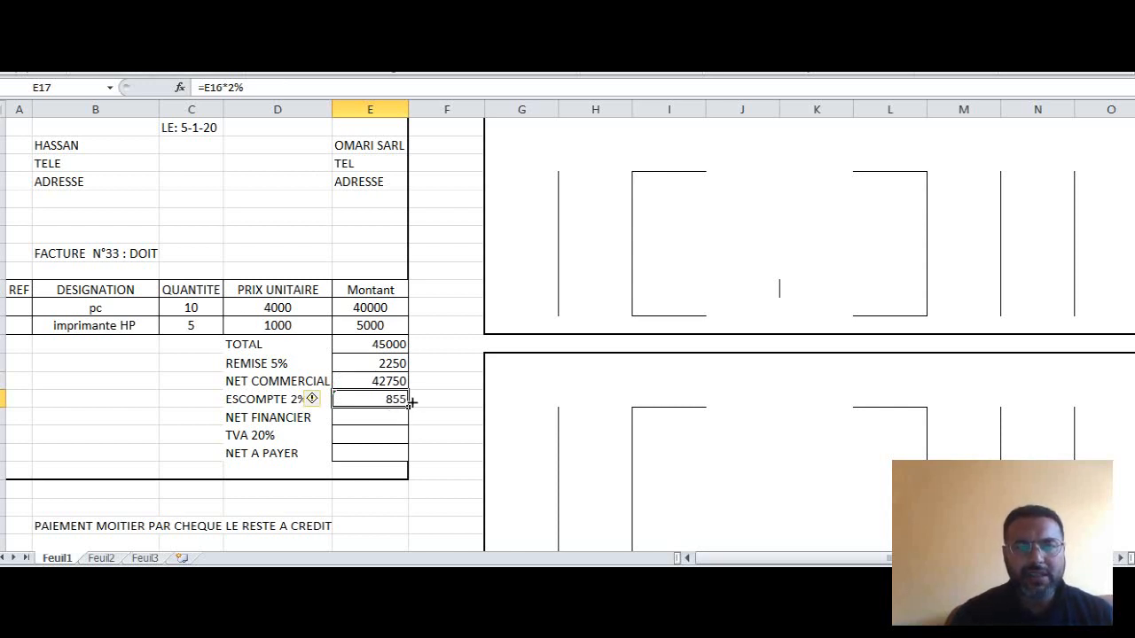
click(365, 420)
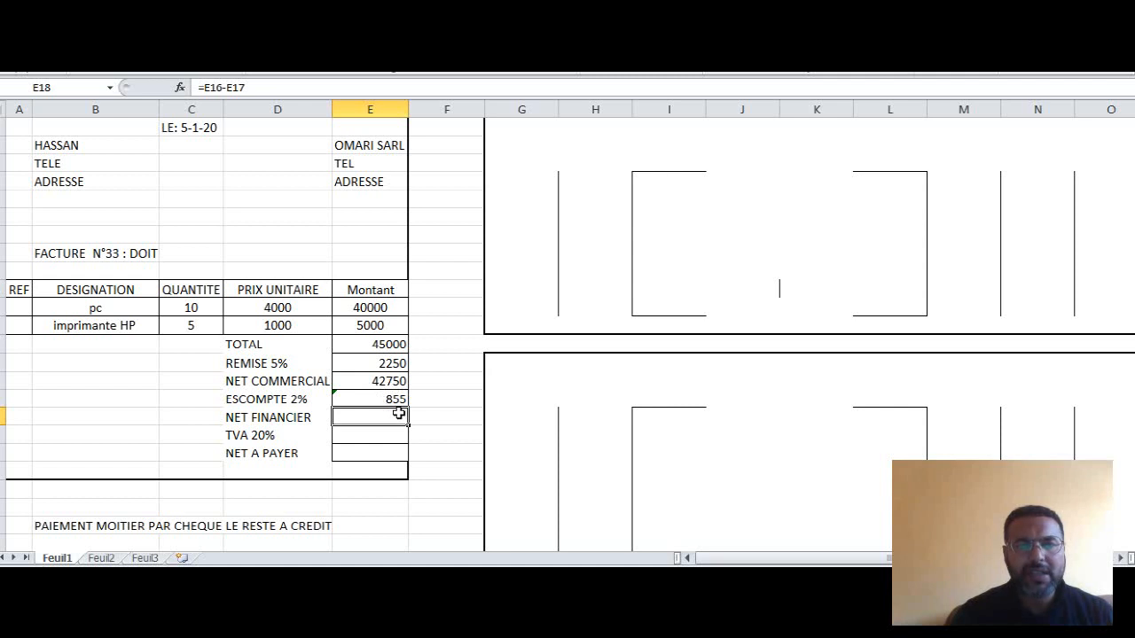
click(235, 33)
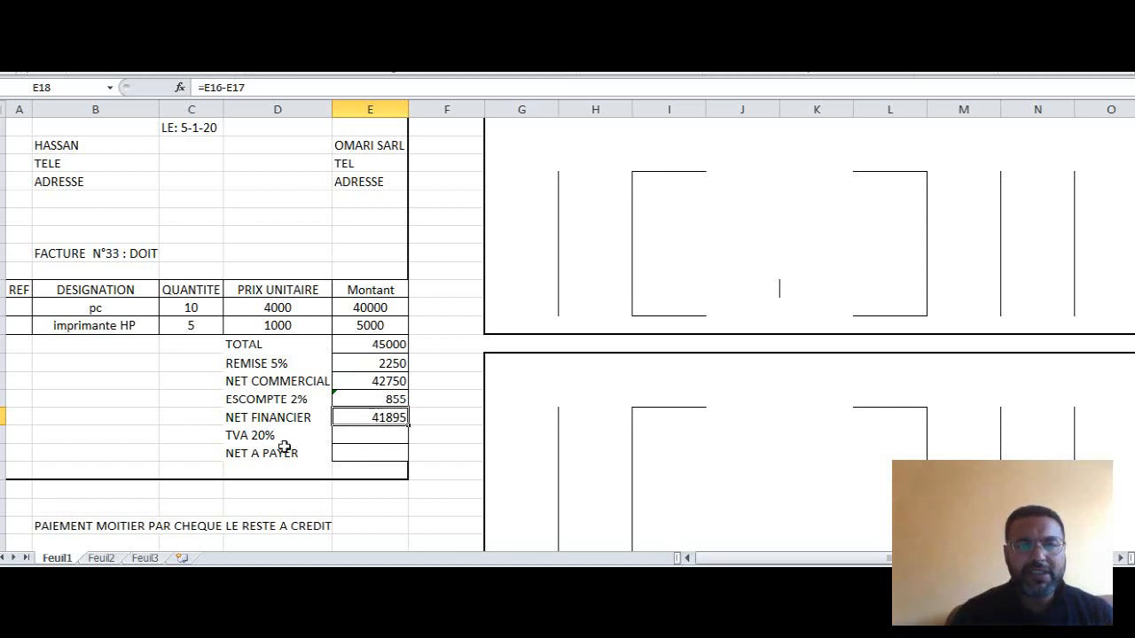
- Reveal the TVA 20% and NET A PAYER amounts in E19 and E20 by setting their font to black
click(382, 436)
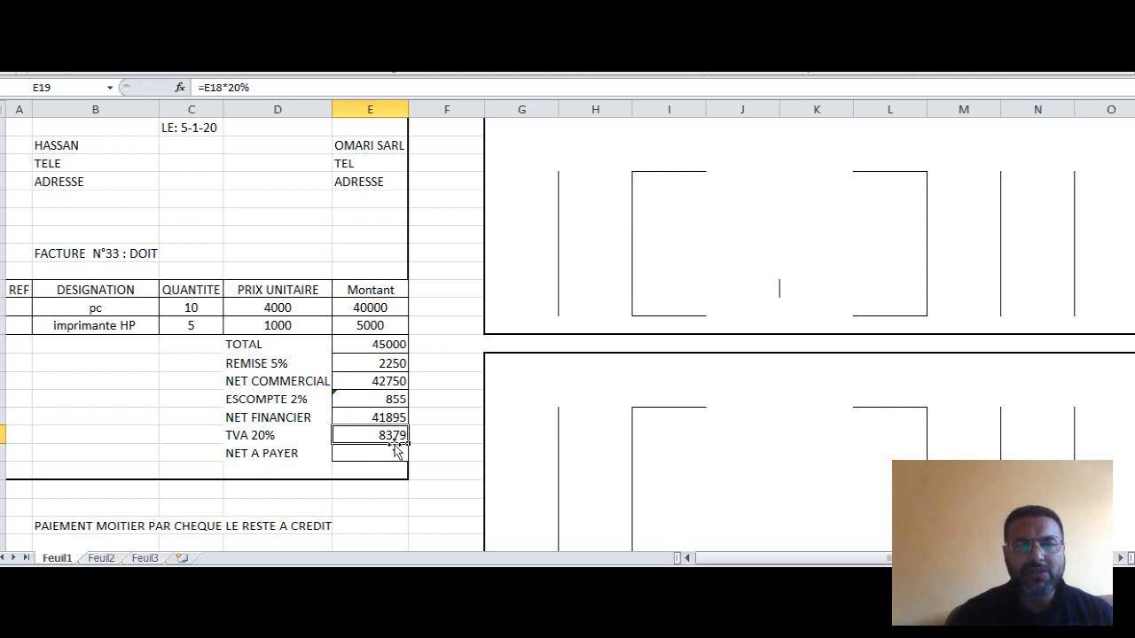
click(371, 454)
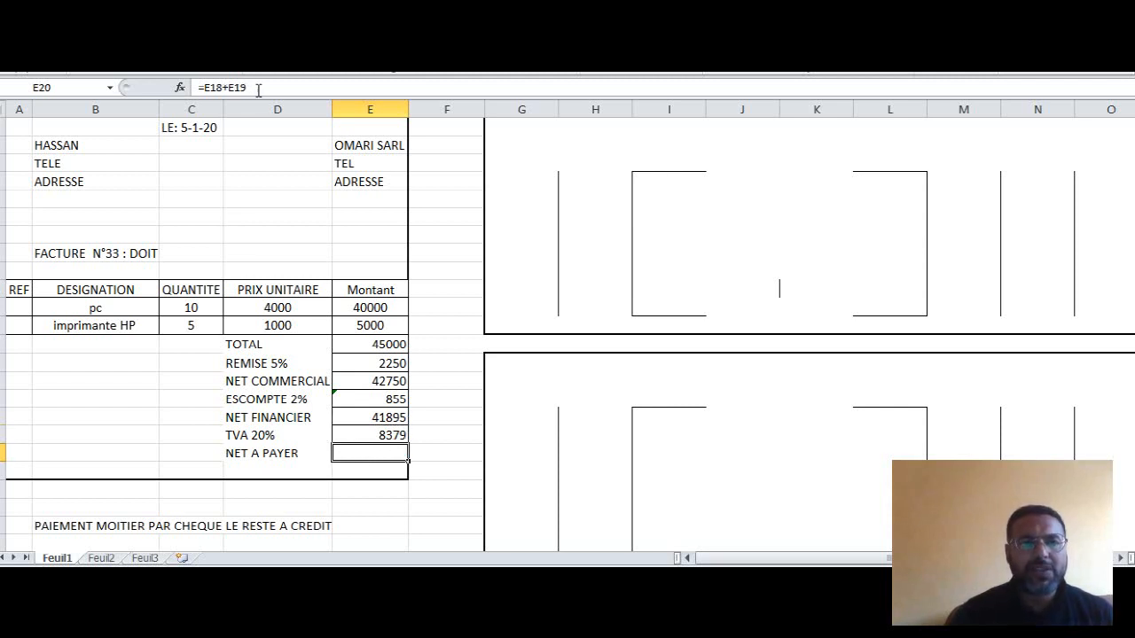
click(229, 36)
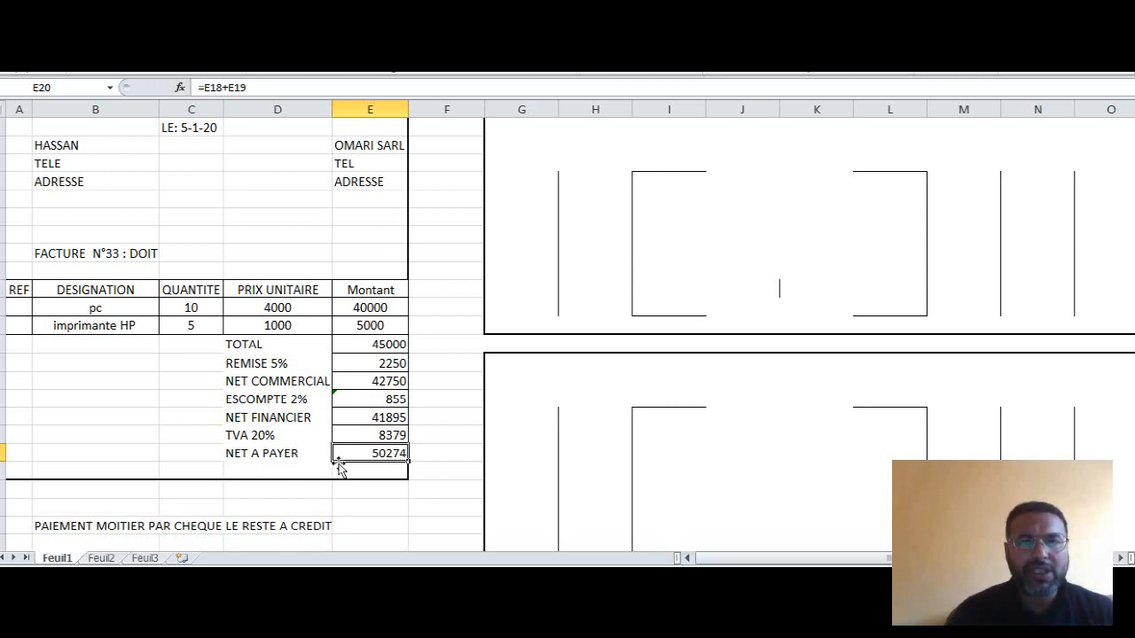
- Reveal the client journal's heading in G2:I3 and its two debit account labels in I5 and I6 with black font
drag(532, 128, 630, 142)
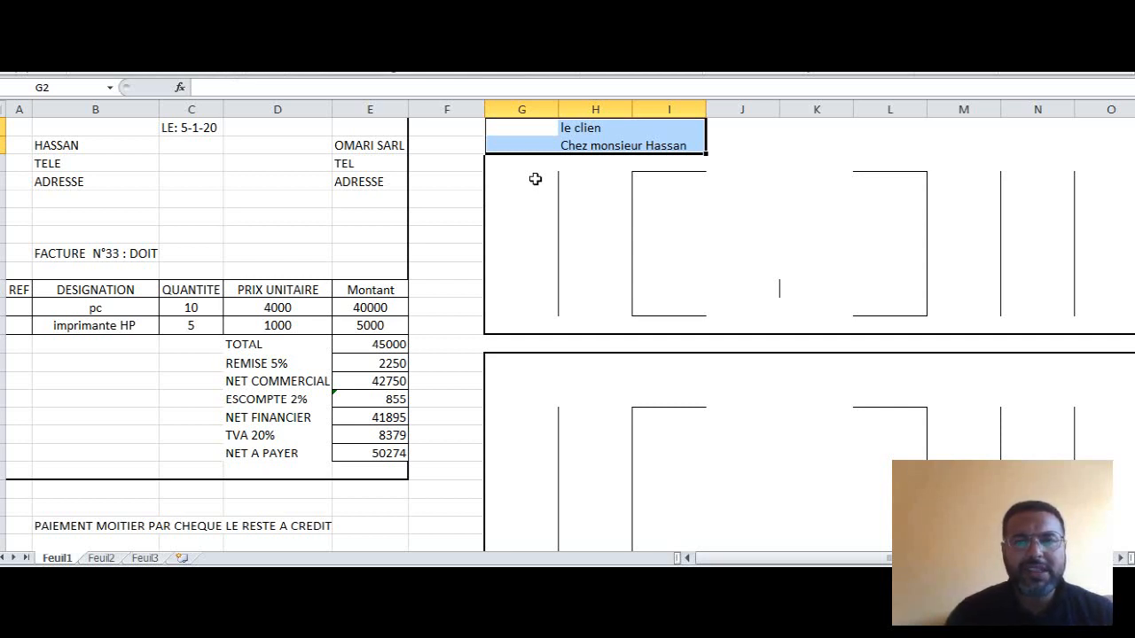
drag(660, 182, 771, 183)
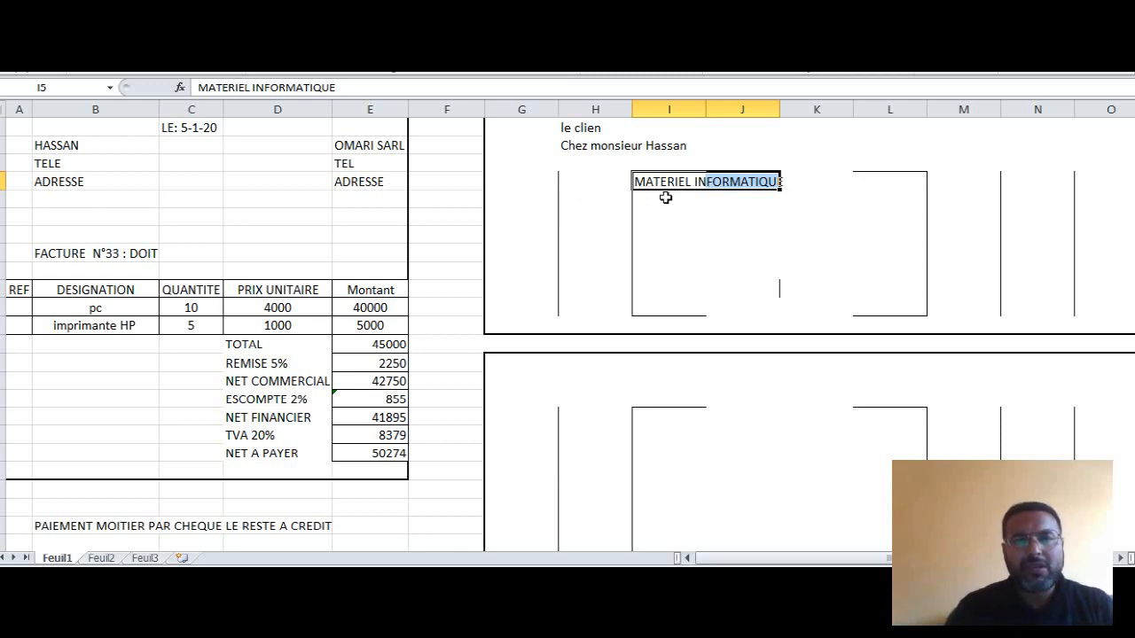
drag(662, 201, 767, 200)
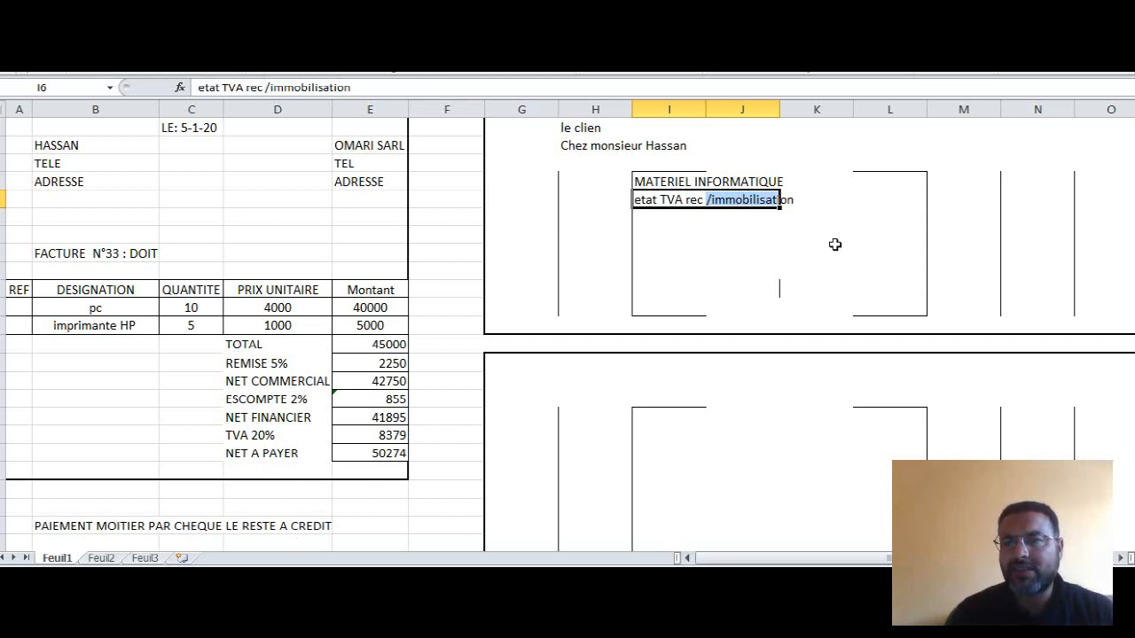
- Set the font of the hidden credit account labels in K8:L10 and K11 to black
drag(817, 232, 885, 268)
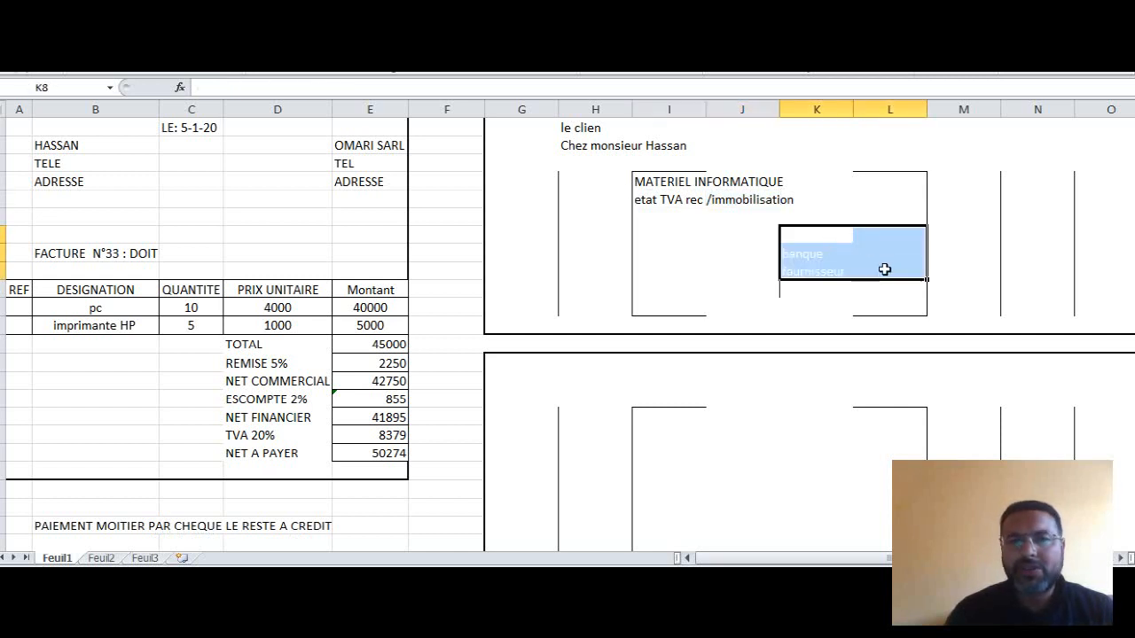
click(311, 32)
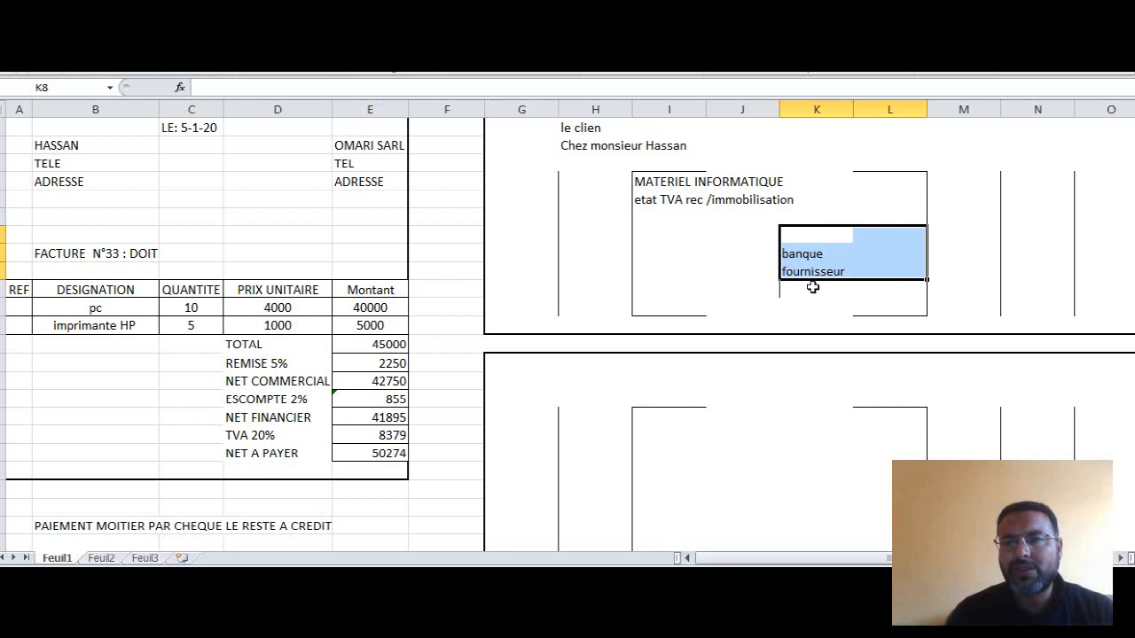
click(727, 259)
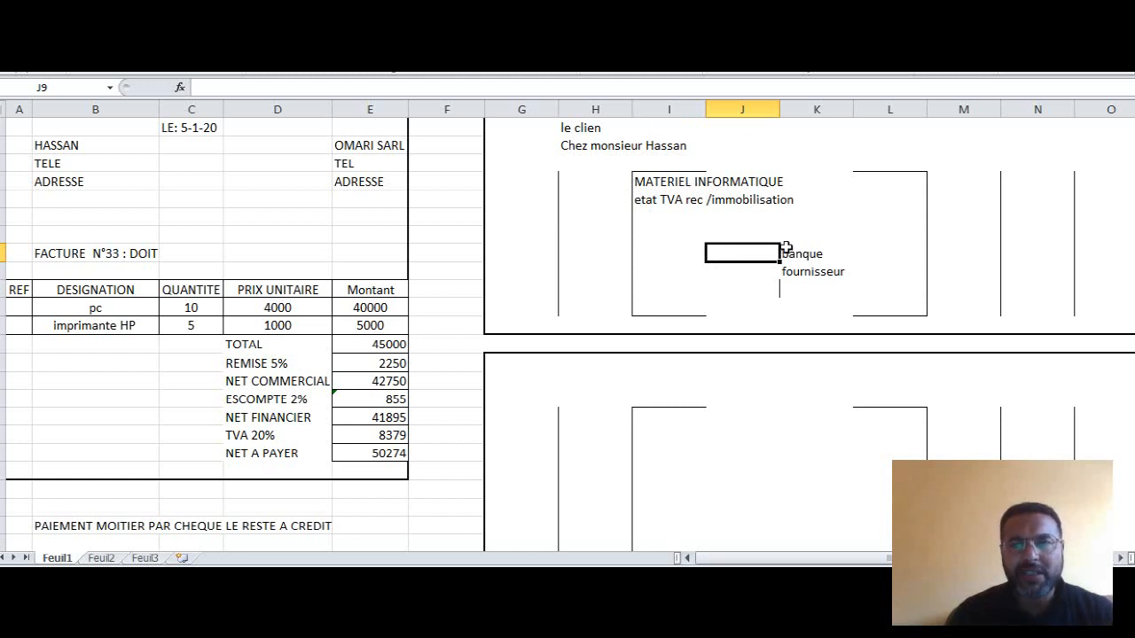
click(806, 290)
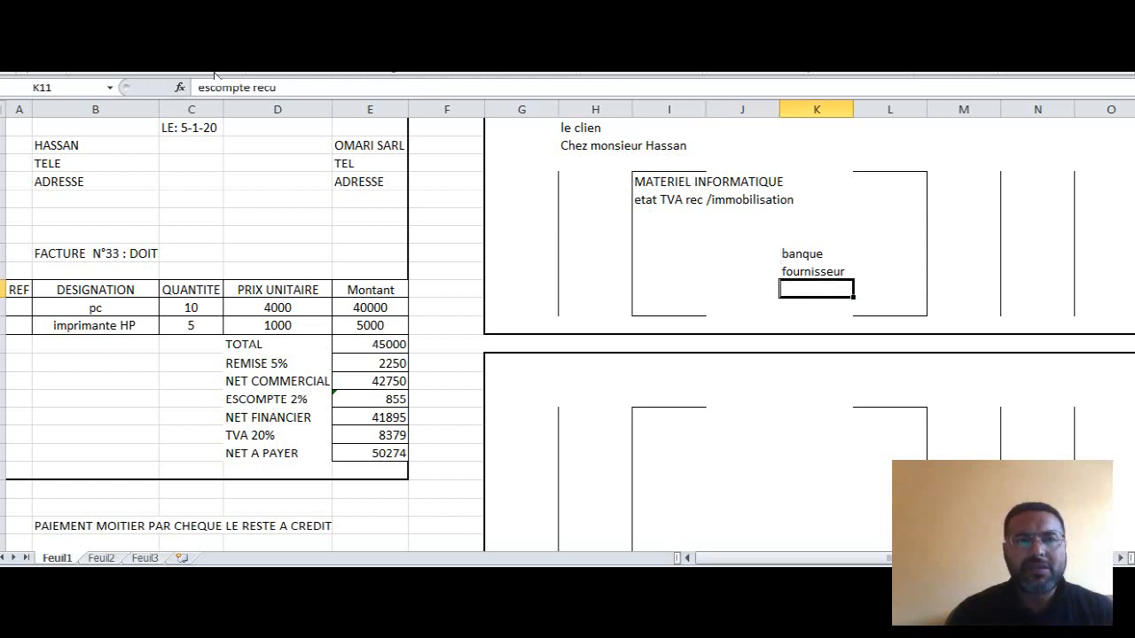
click(222, 44)
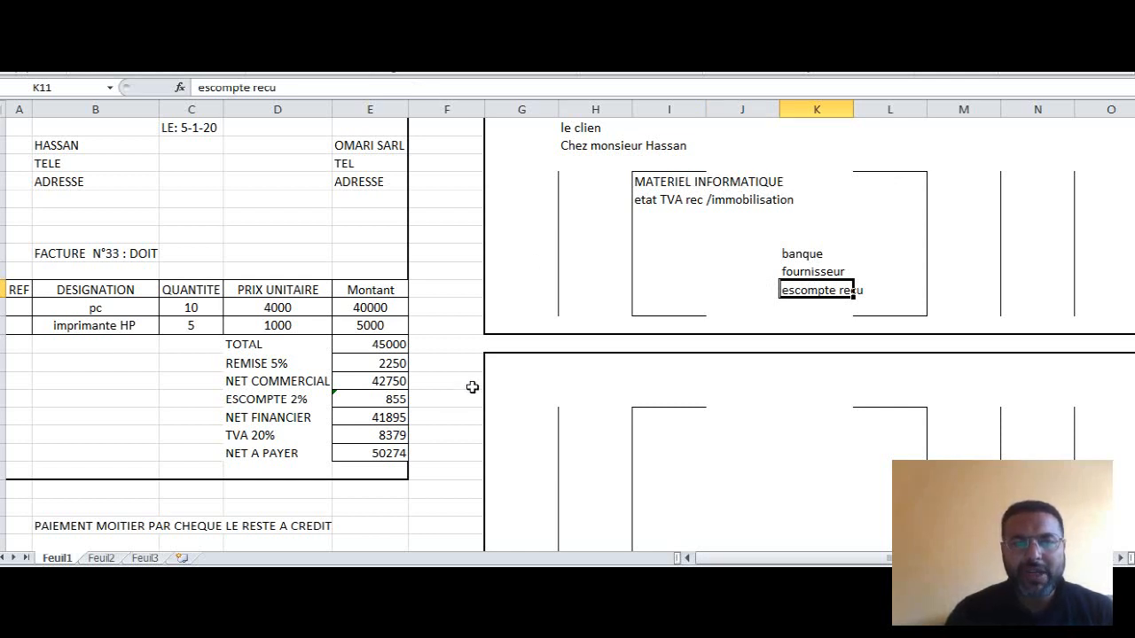
- Fill the NET COMMERCIAL amount cell E16 with light blue
click(381, 383)
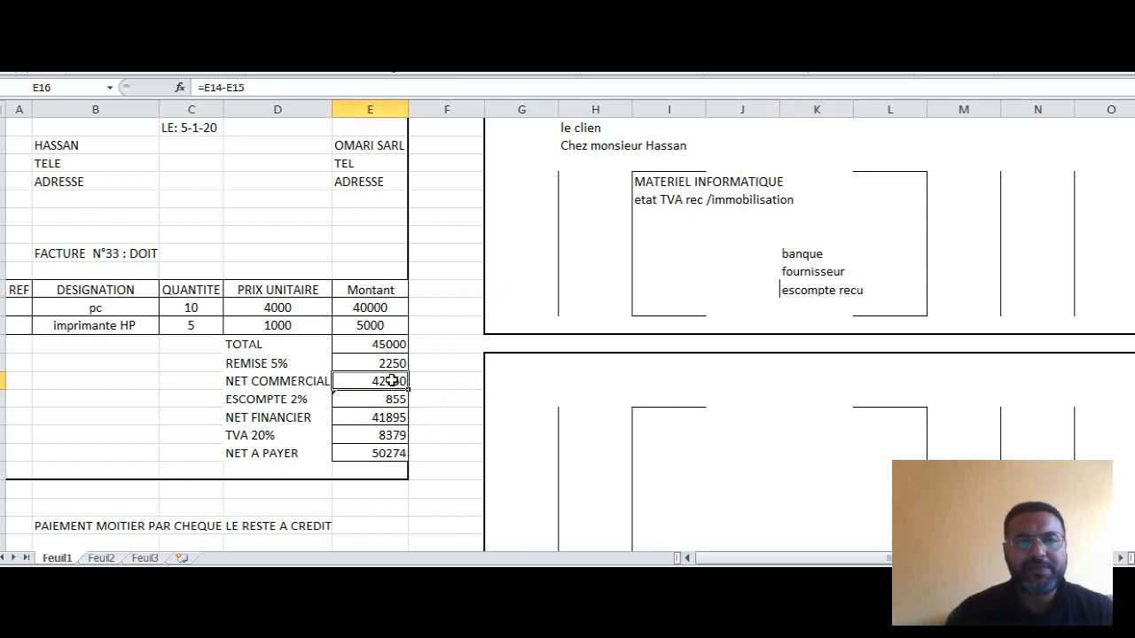
click(203, 75)
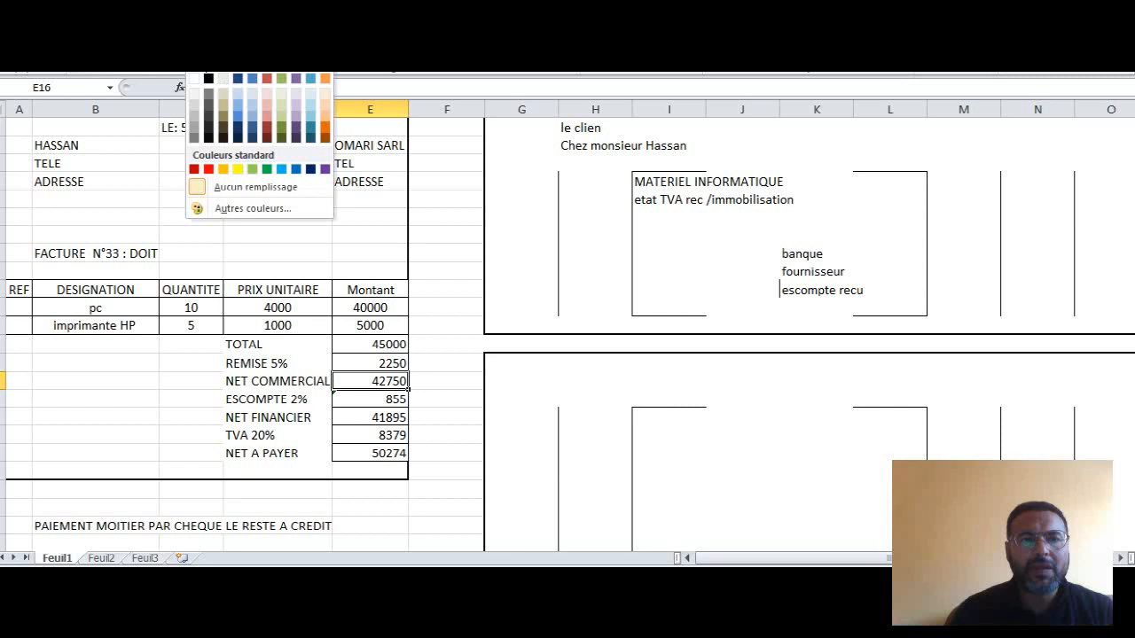
click(234, 93)
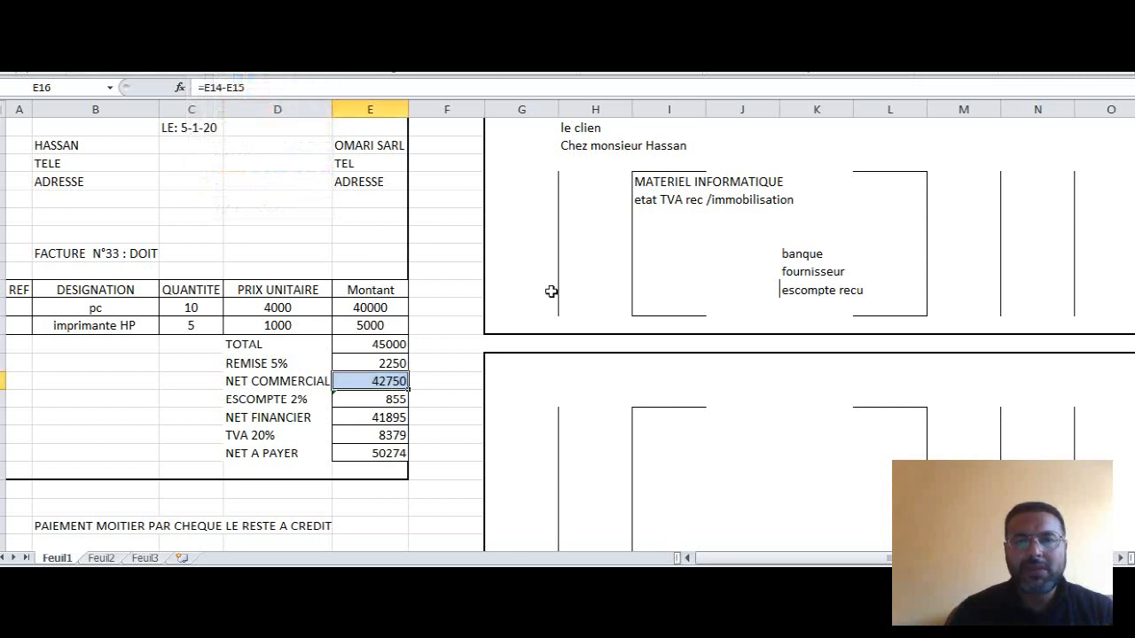
- Reveal the debit amounts for MATERIEL INFORMATIQUE and etat TVA rec /immobilisation in M5 and M6 with black font
click(958, 185)
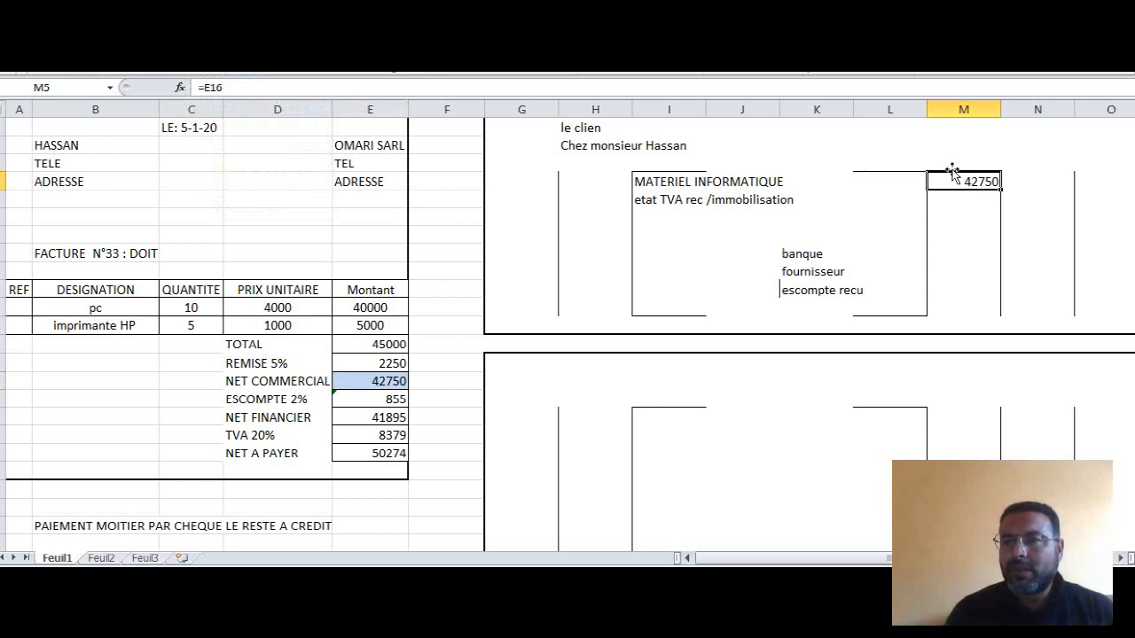
click(975, 202)
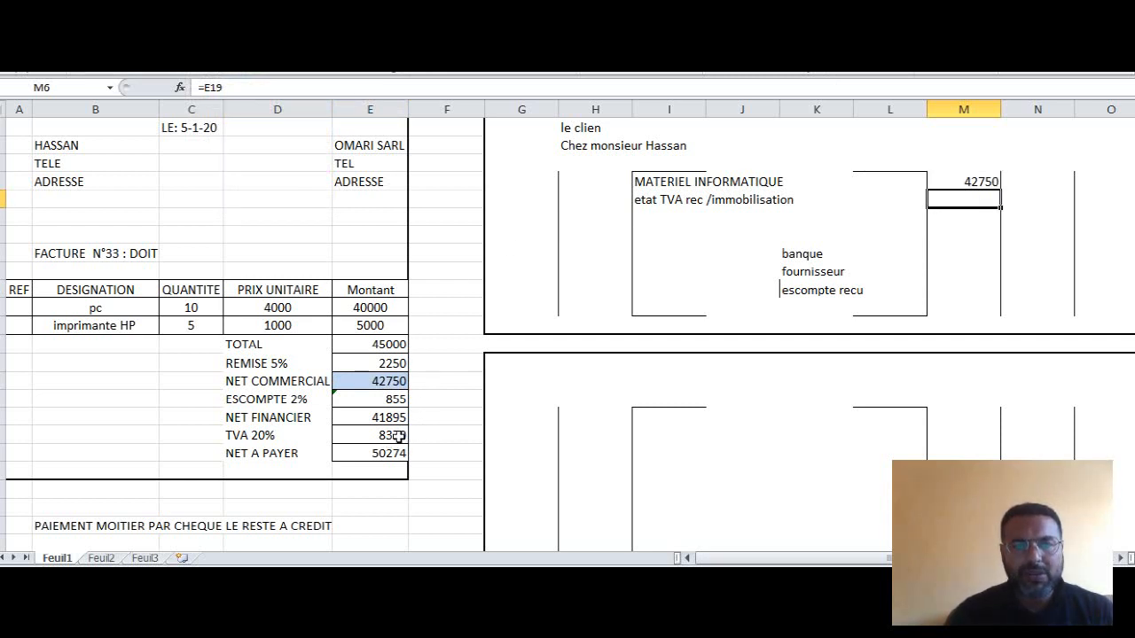
click(250, 53)
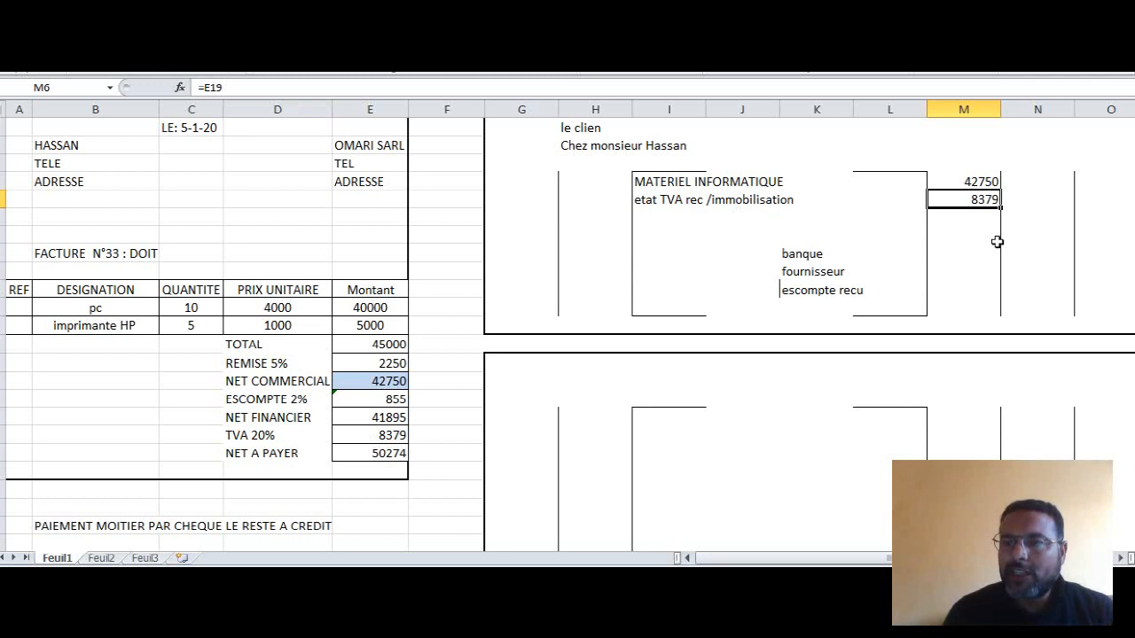
- Reveal the credit amounts for banque, fournisseur and escompte recu in N9 to N11 with black font
click(1037, 252)
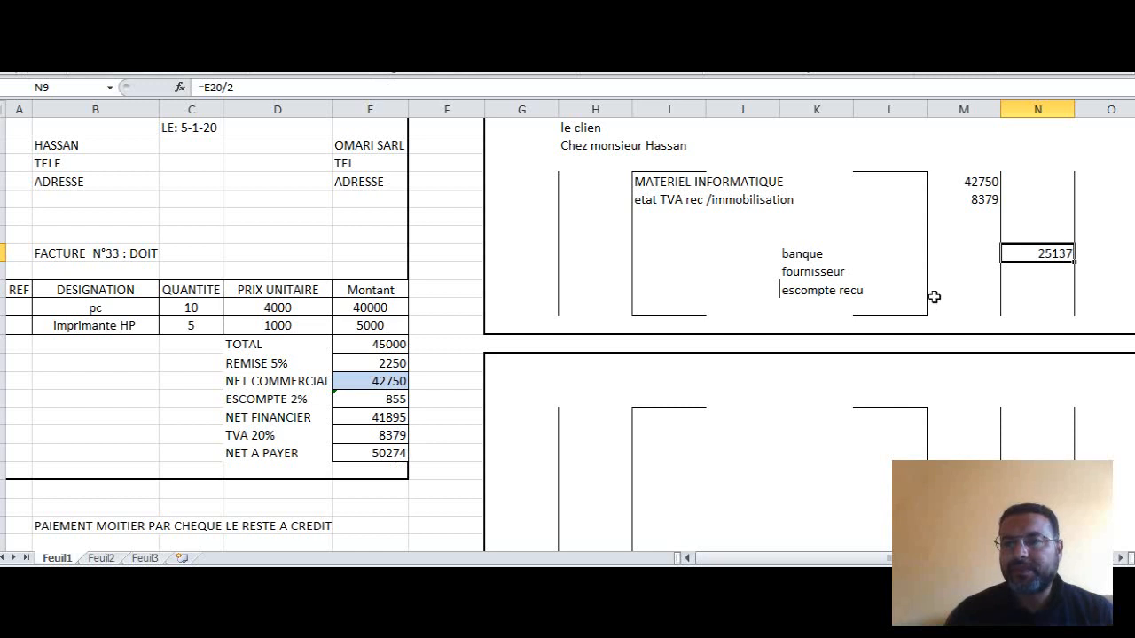
click(1040, 272)
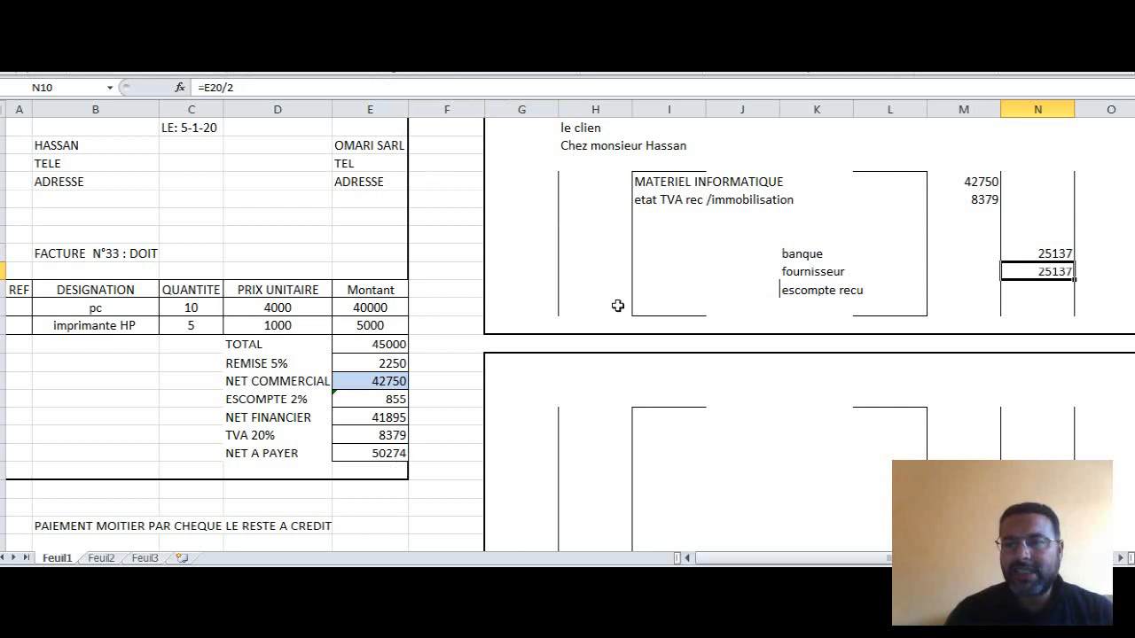
click(1029, 293)
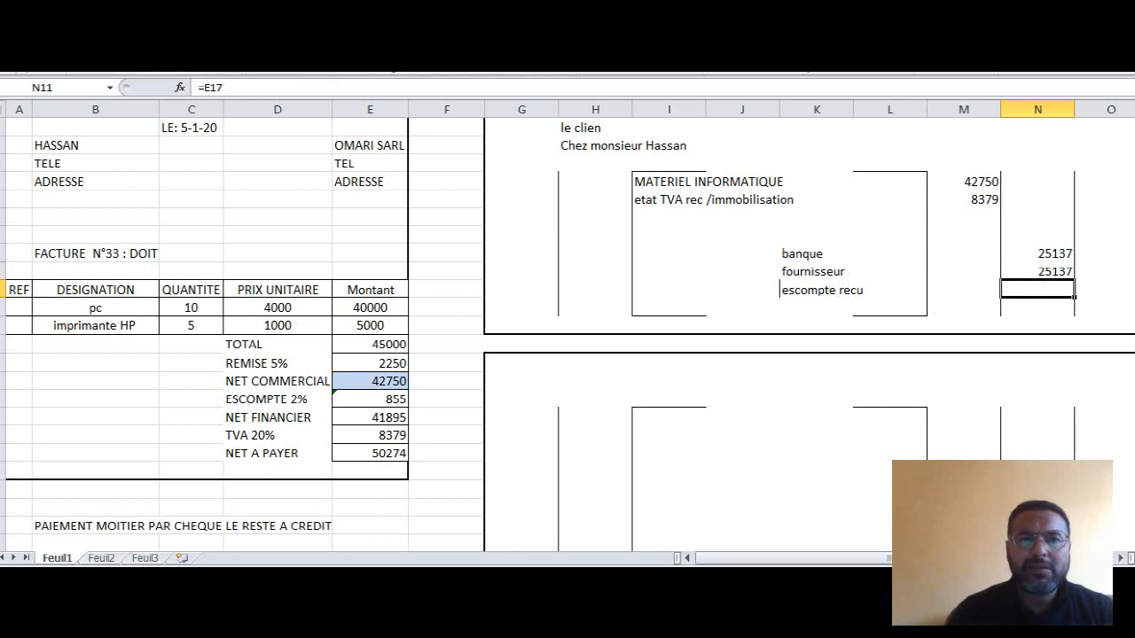
click(255, 44)
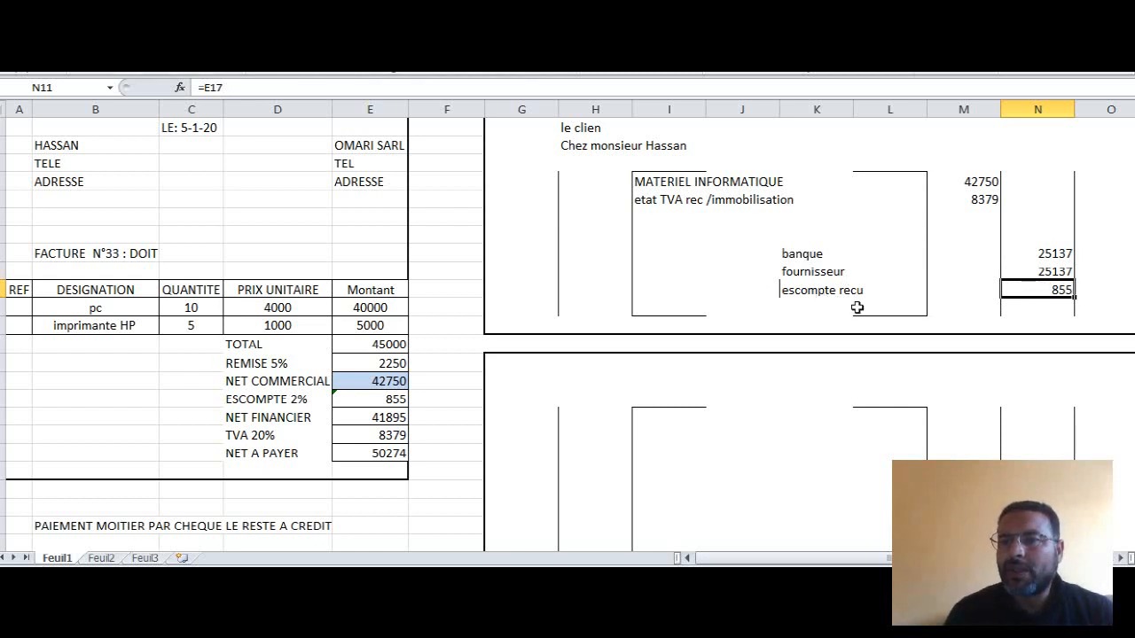
- Reveal the journal entry's debit and credit totals in M13 and N13 and the TOTAL label in L13 with black font
click(965, 327)
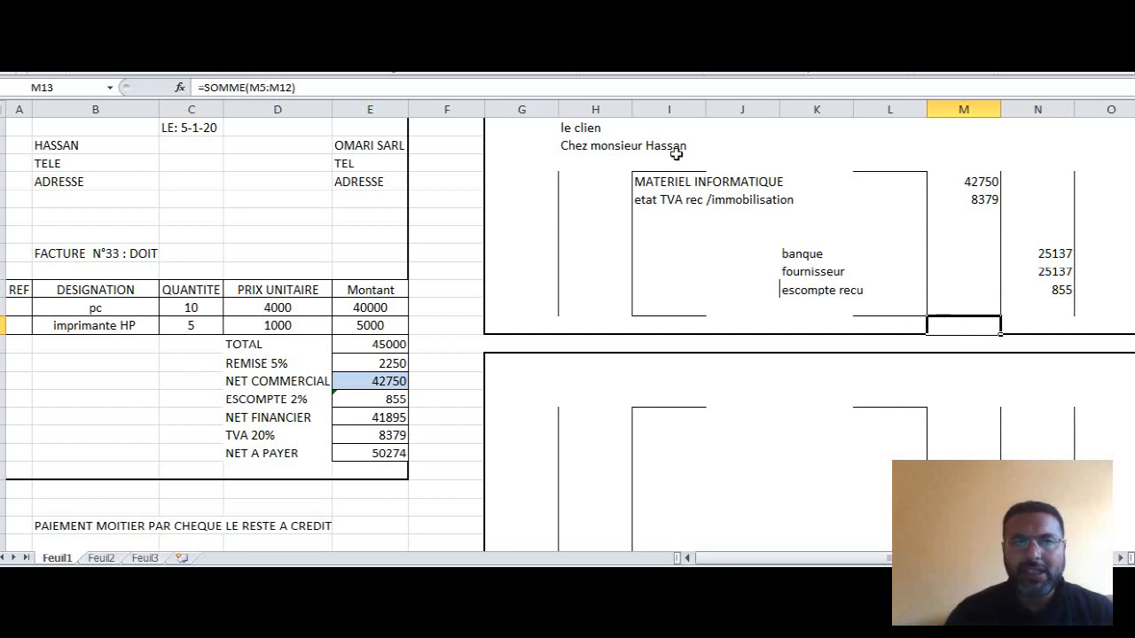
click(244, 42)
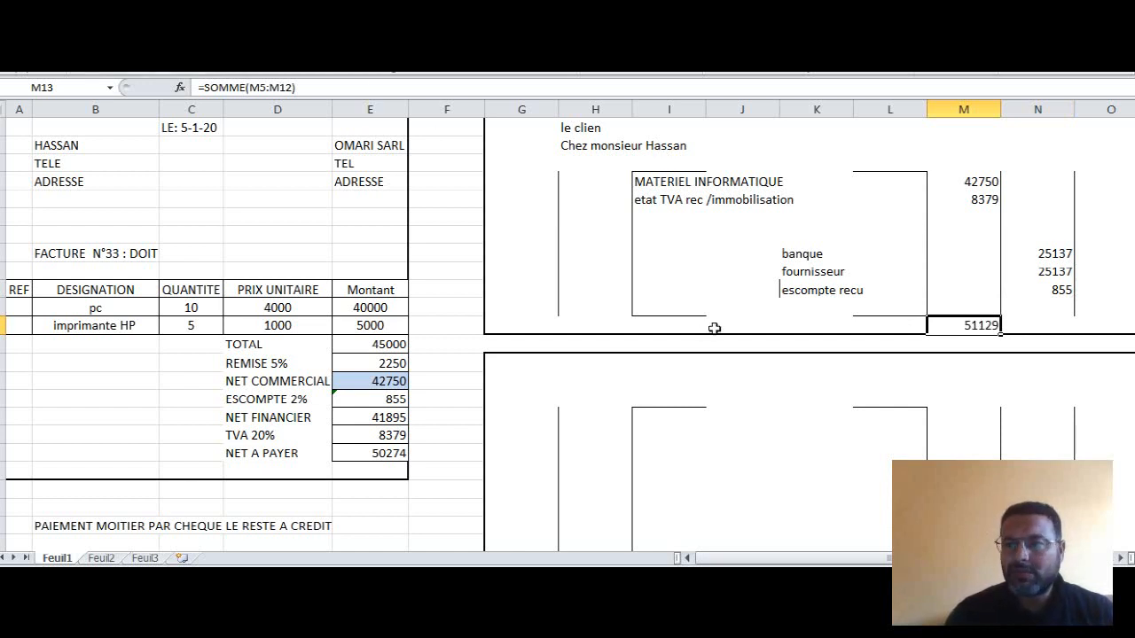
click(1048, 323)
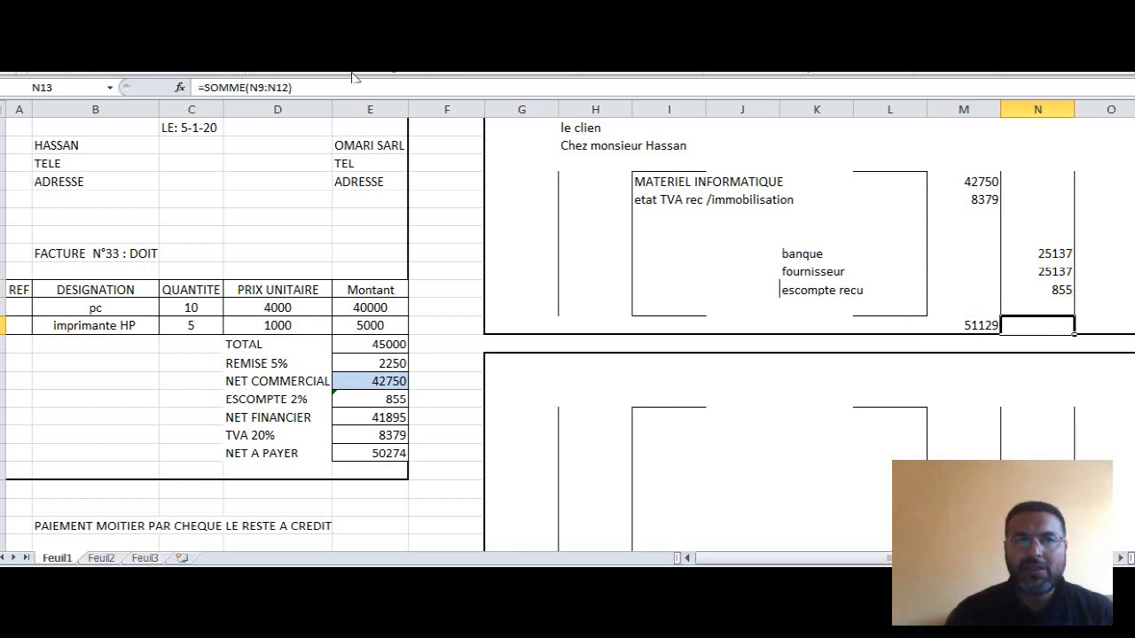
click(244, 43)
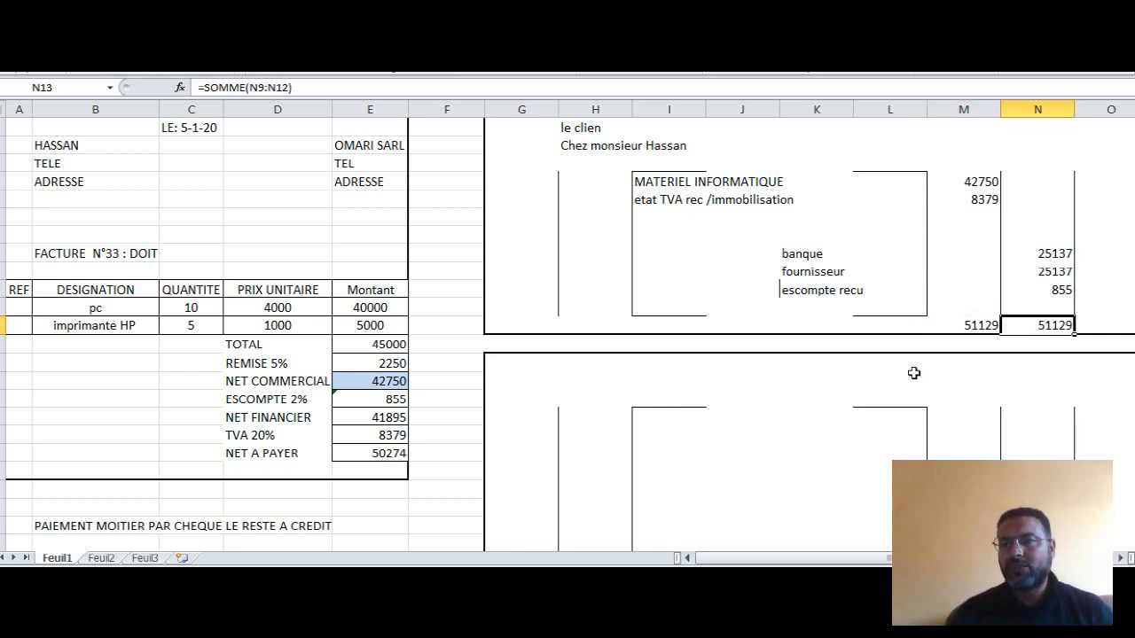
click(881, 325)
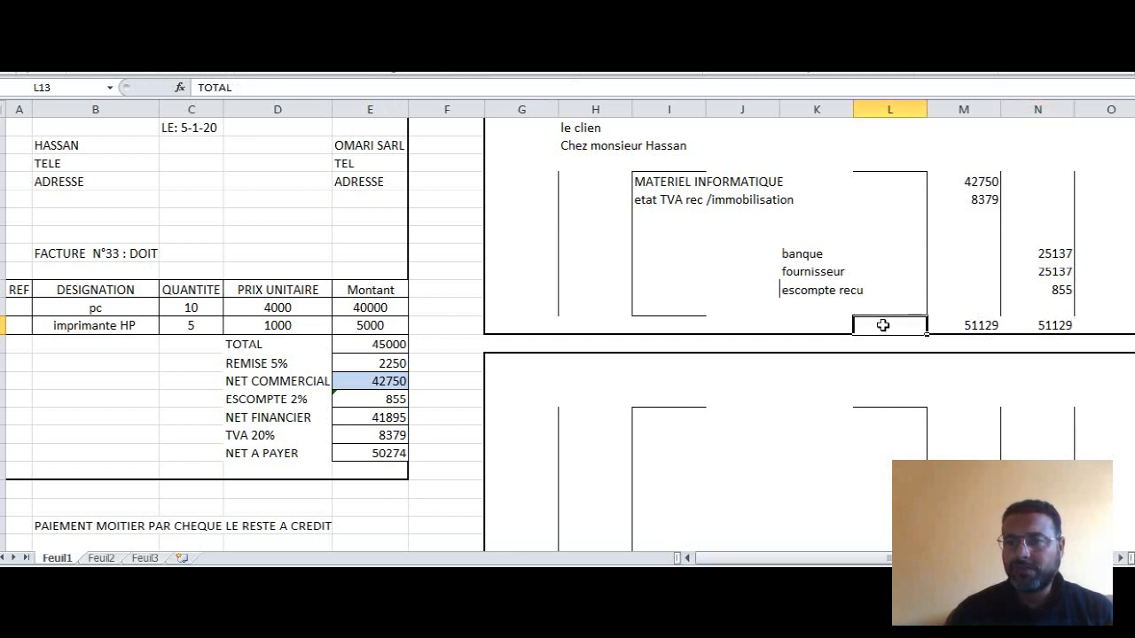
click(243, 43)
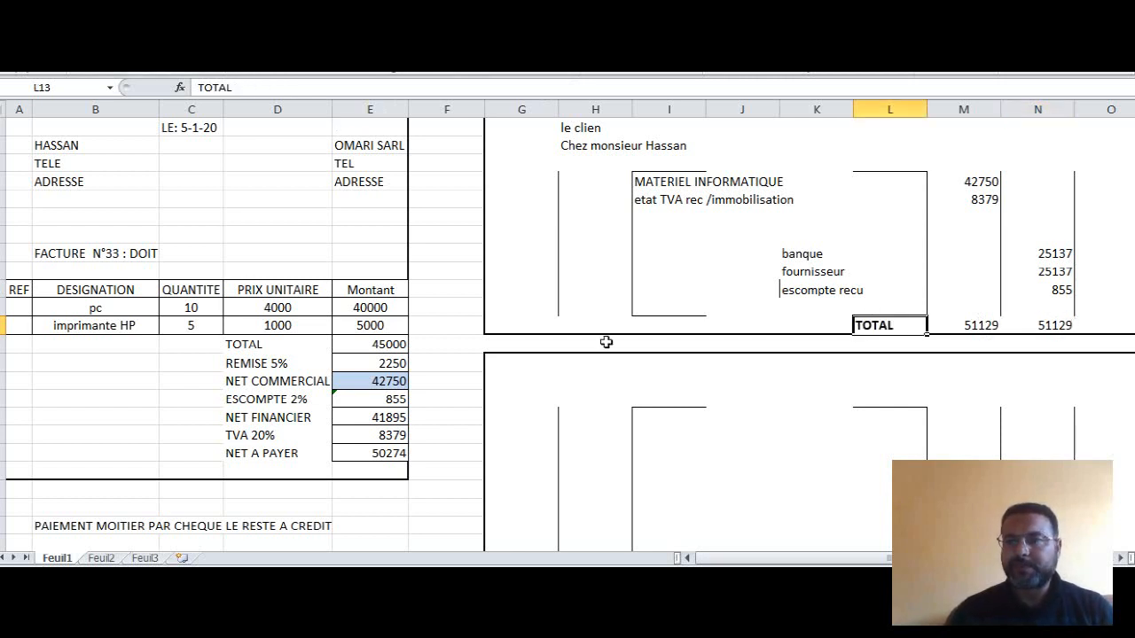
- Reveal the second journal's heading in H15 and its debit account labels banque and client in I18 and I19 with black font
click(576, 367)
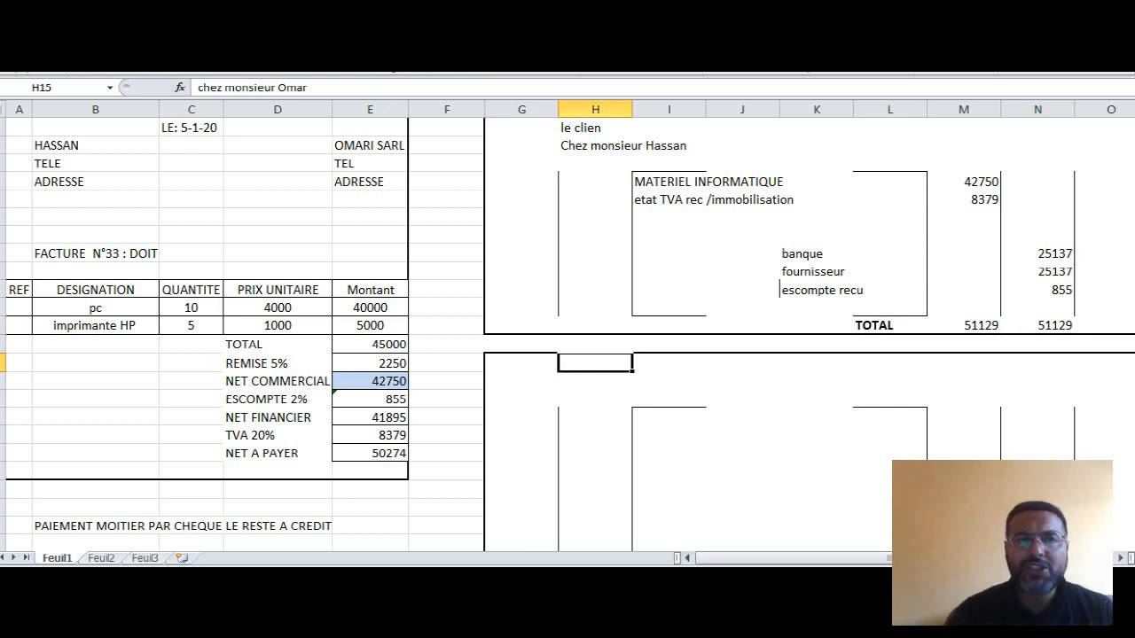
click(244, 42)
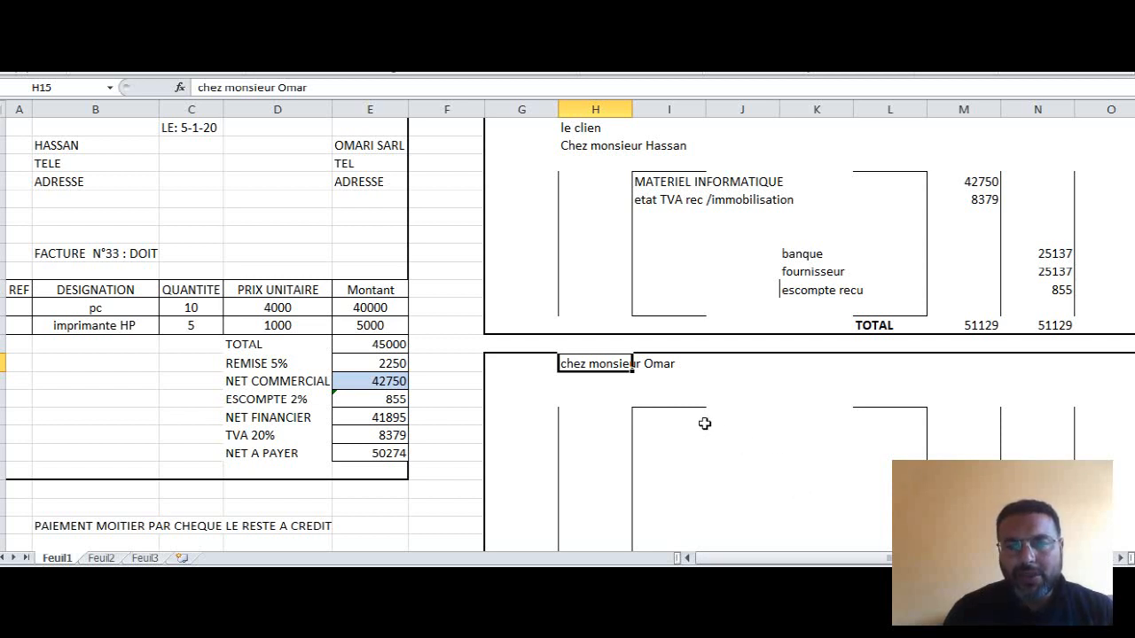
click(668, 417)
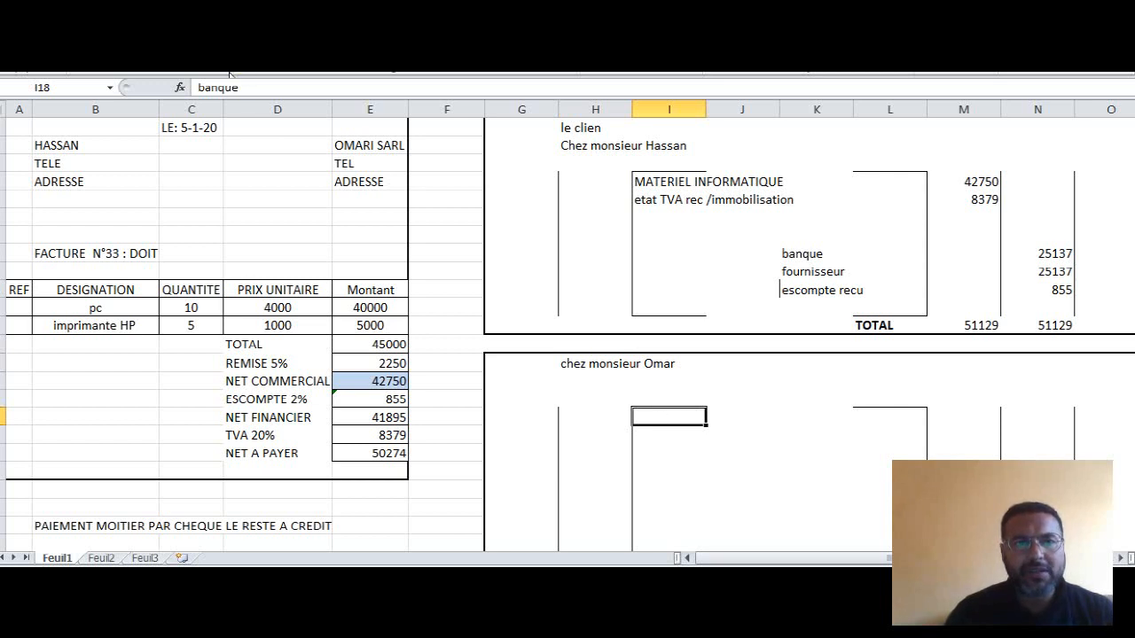
click(671, 440)
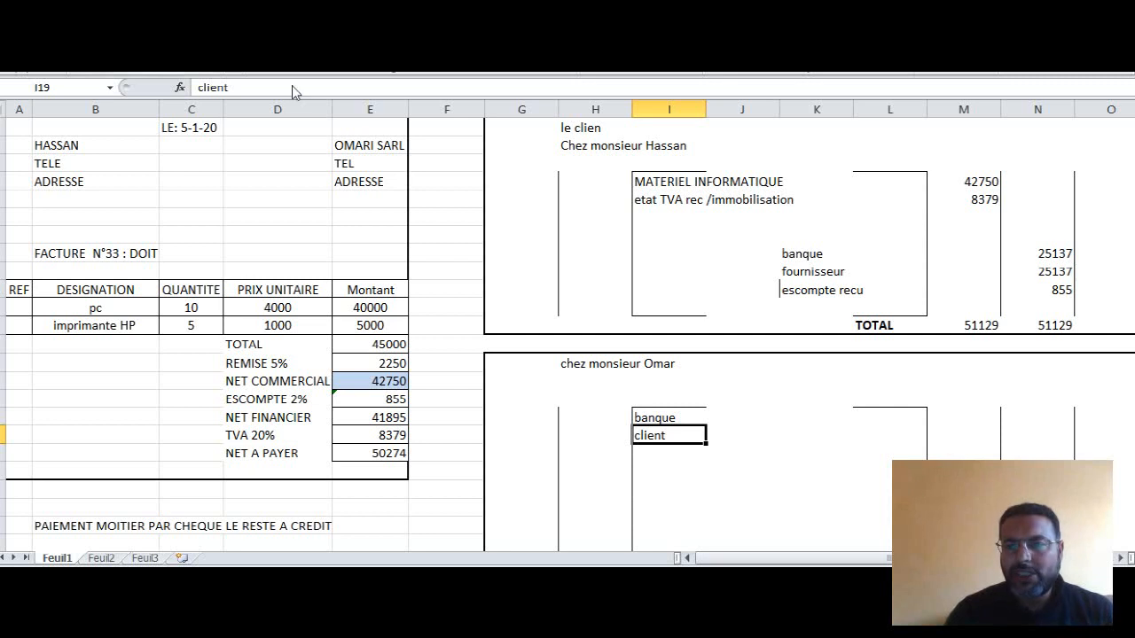
- Set the font of the banque and client debit amounts in M18:M19 to black
click(947, 420)
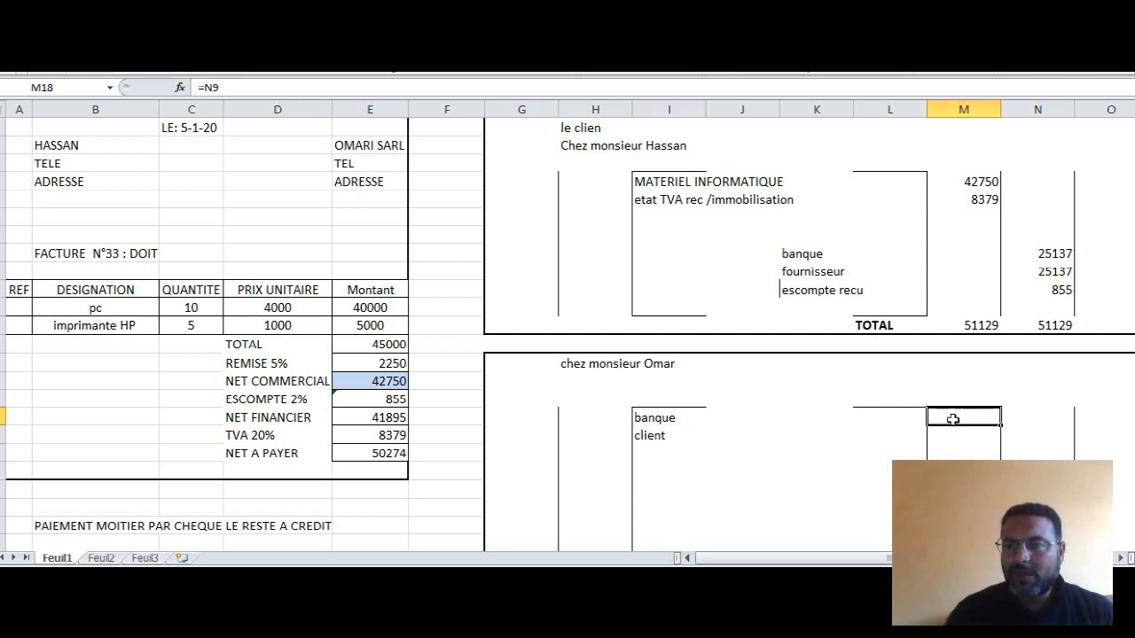
mouse_move(949, 417)
mouse_down()
mouse_move(948, 448)
mouse_move(948, 433)
mouse_up()
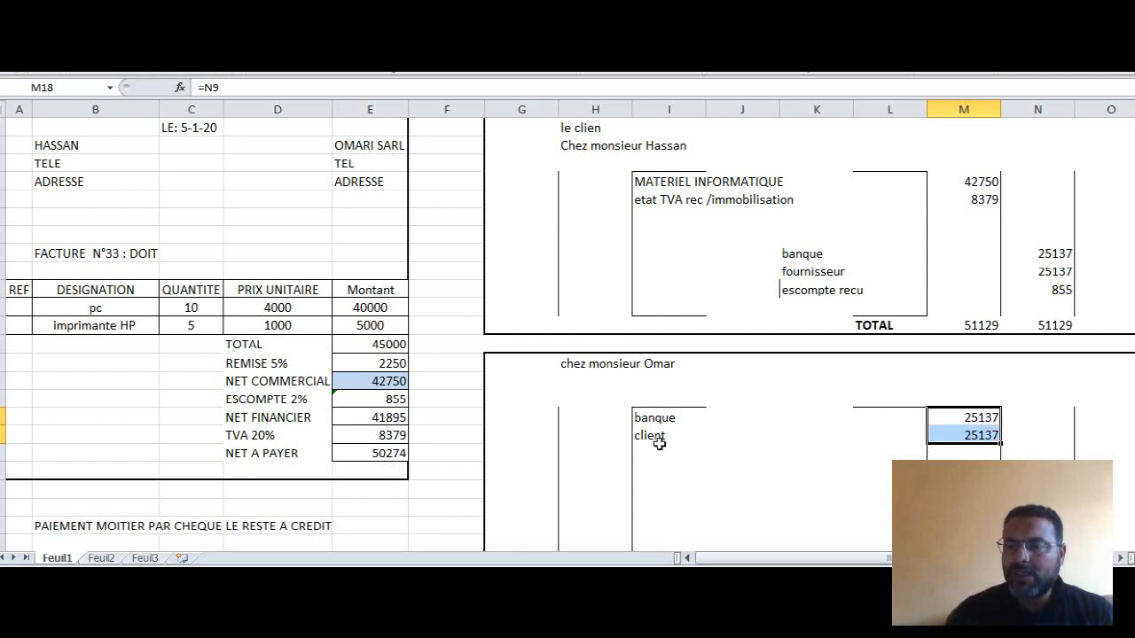
click(984, 434)
- Reveal the vente de marchandise label in J22 and its credit amount in N22 with black font
click(792, 489)
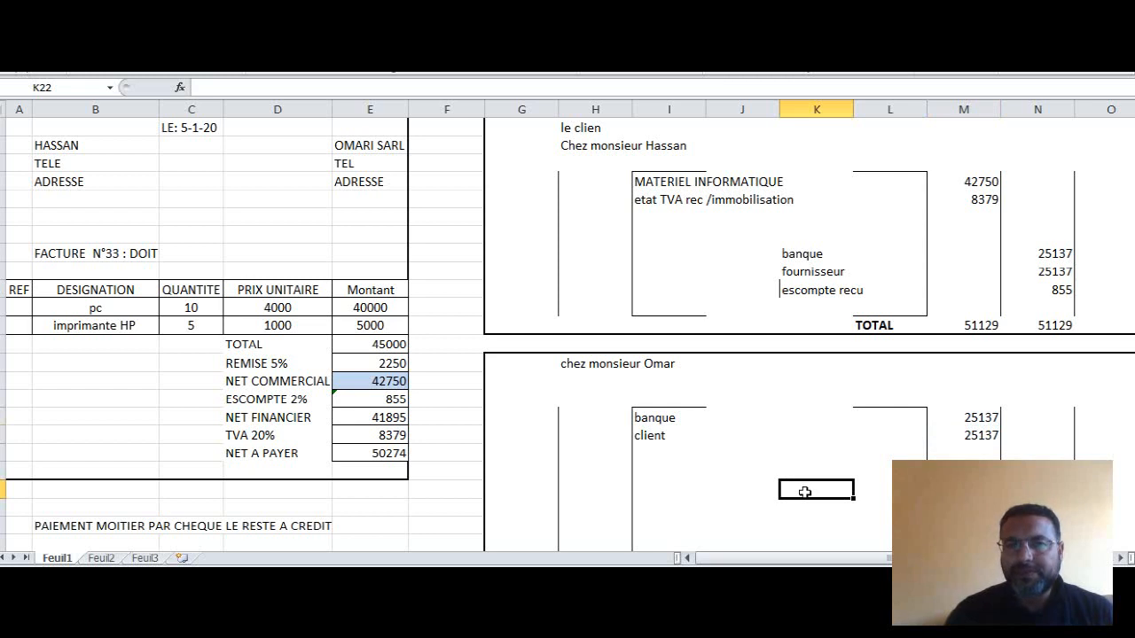
click(791, 474)
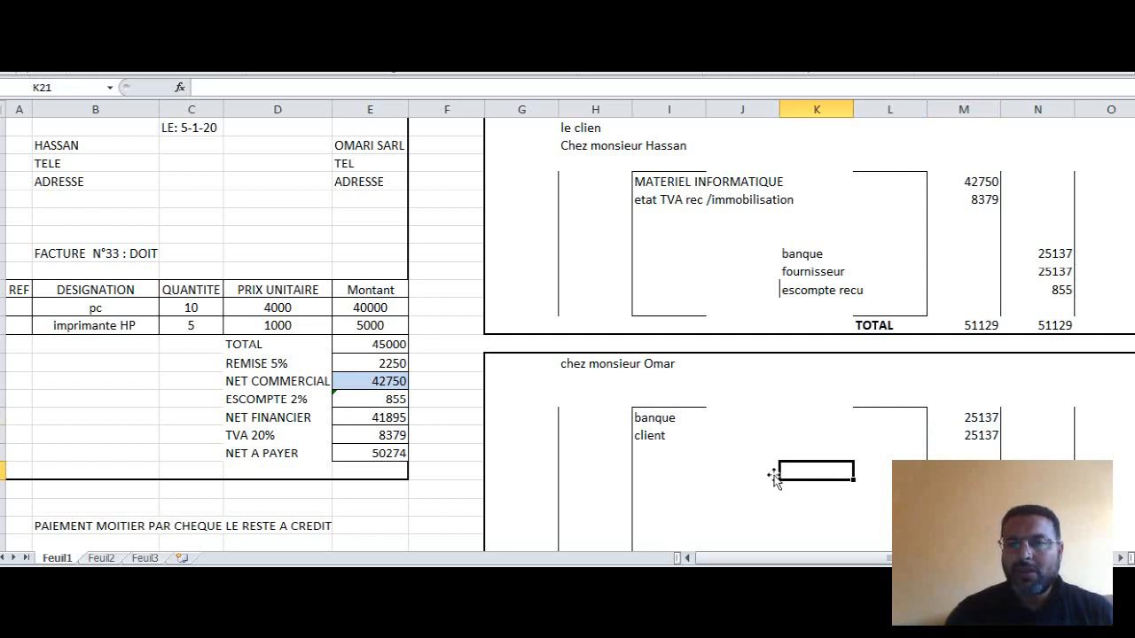
drag(752, 474, 860, 515)
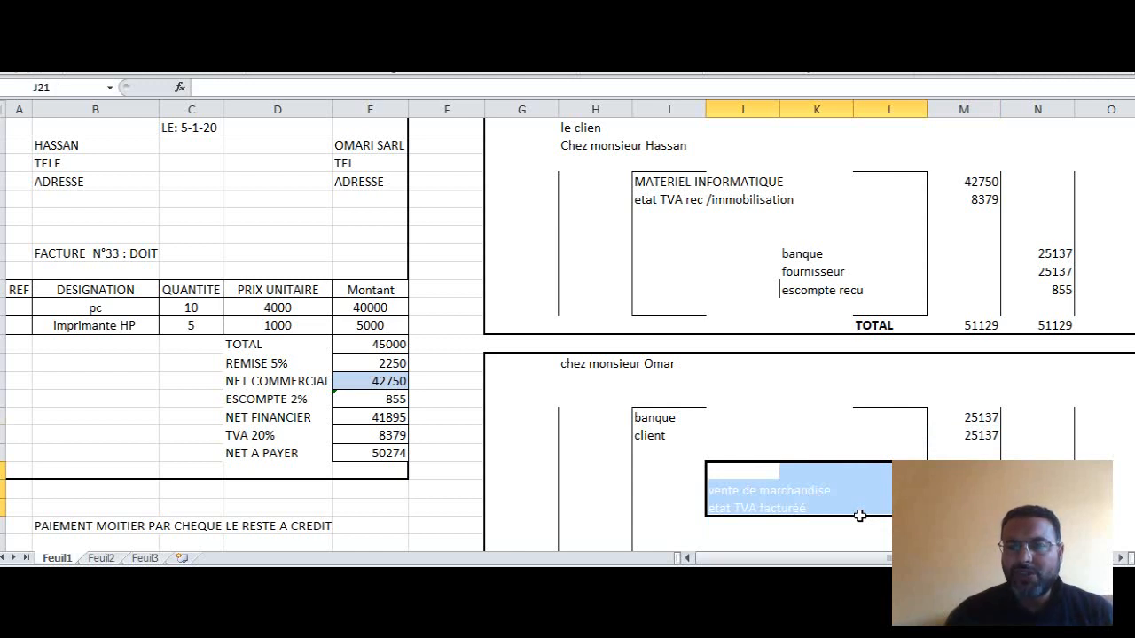
click(772, 494)
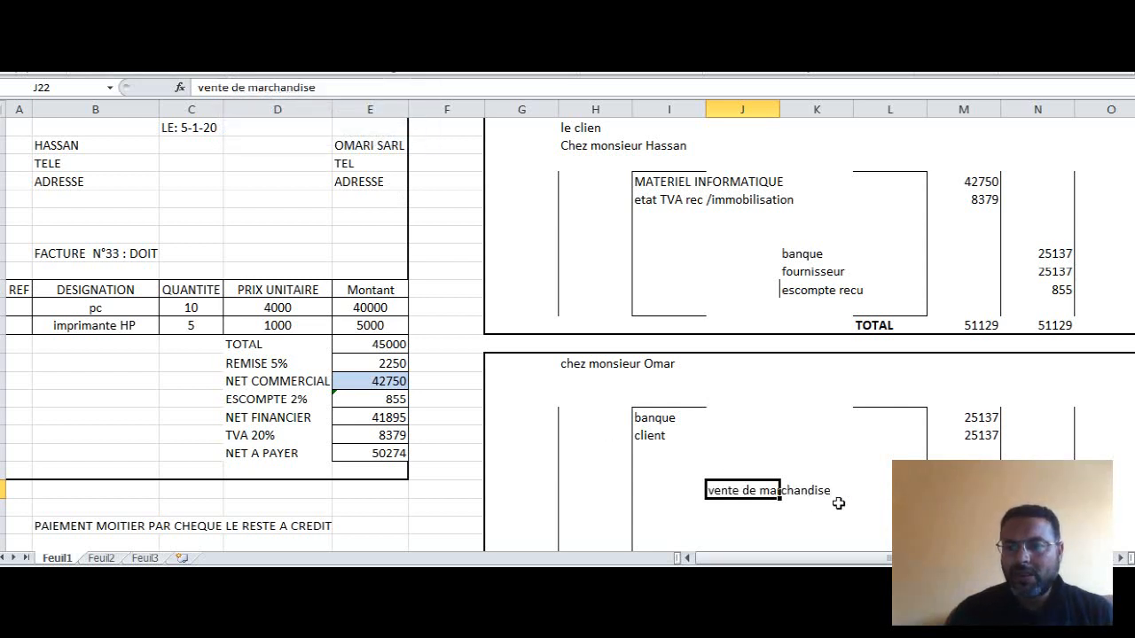
click(1037, 491)
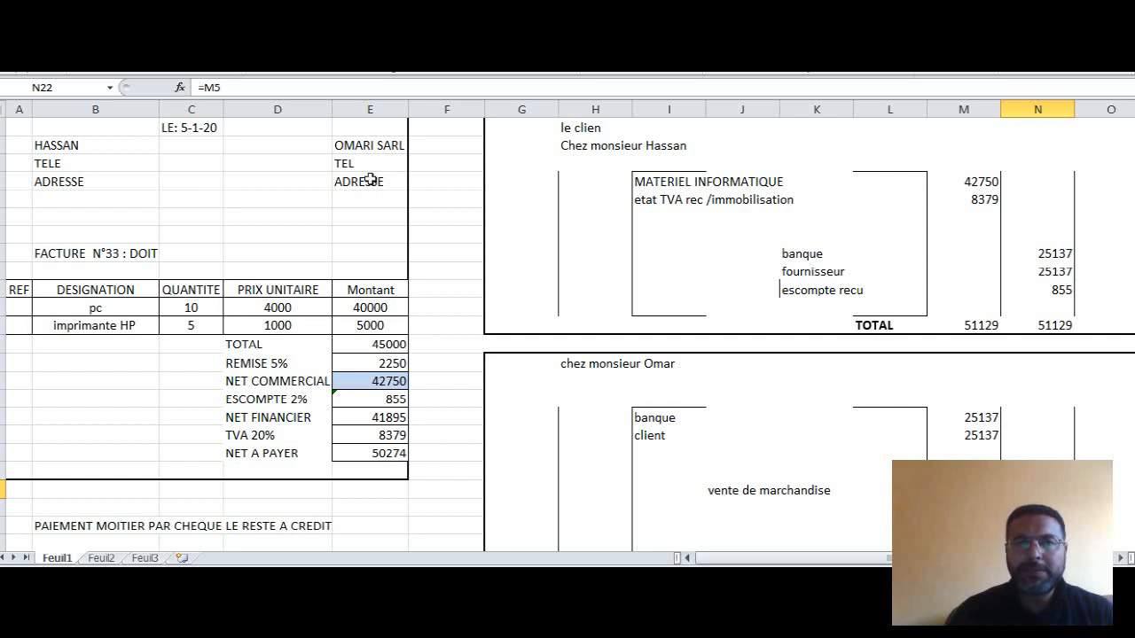
- Reveal the etat TVA facturéé label in J23 and its credit amount in N23 with black font
click(782, 511)
click(738, 509)
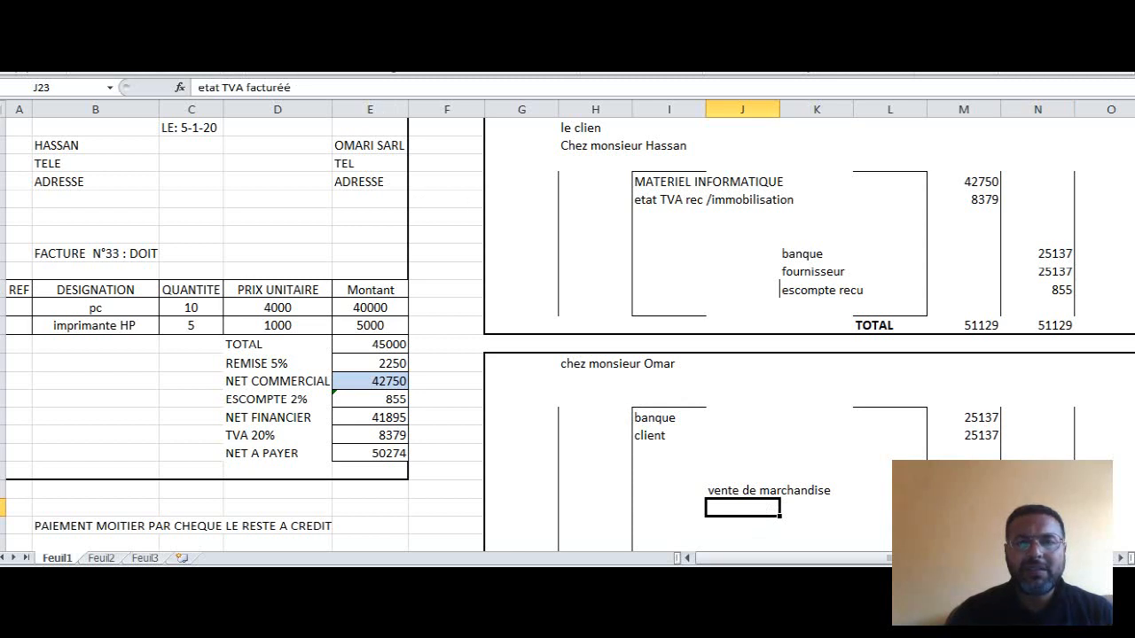
click(259, 34)
click(1037, 509)
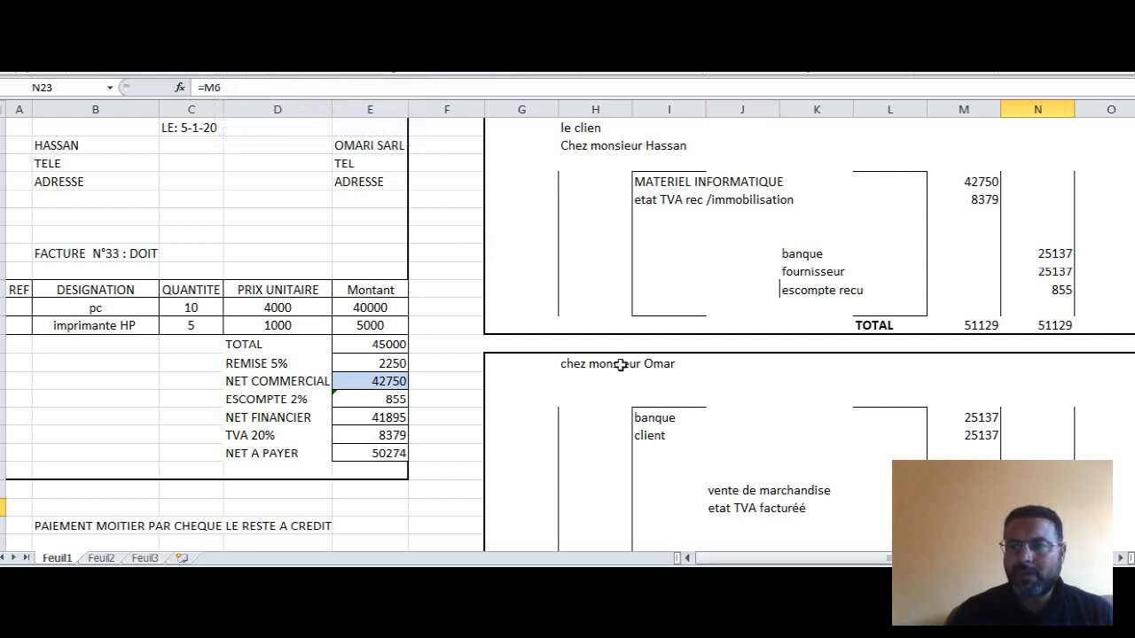
- Reveal the escompte accordé label in I20 and its debit amount in M20 with black font
click(752, 523)
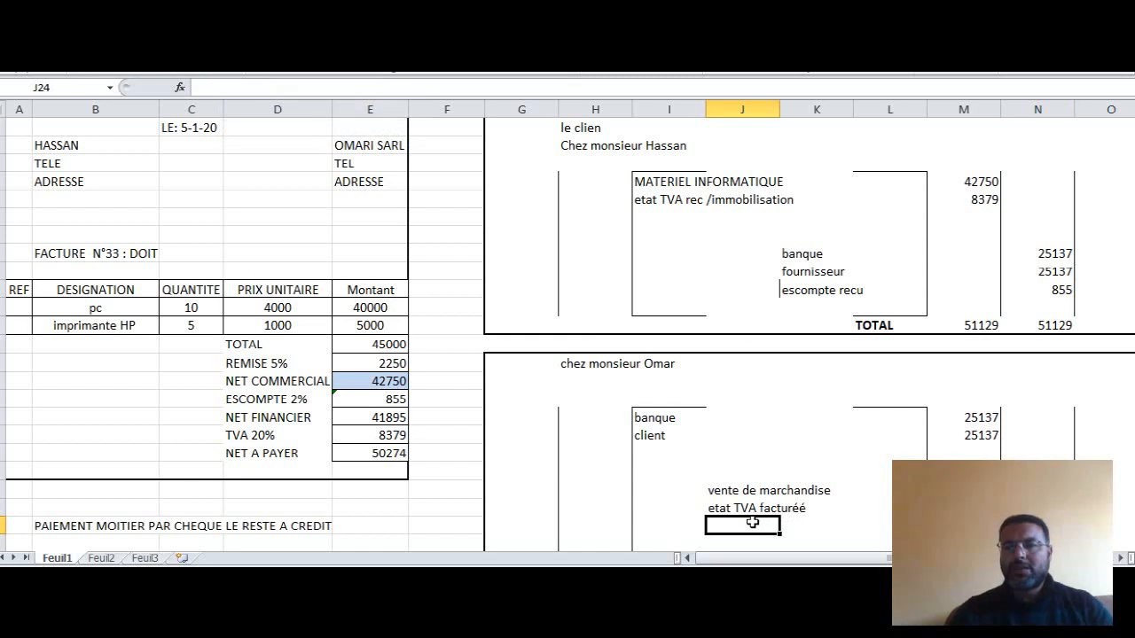
click(825, 536)
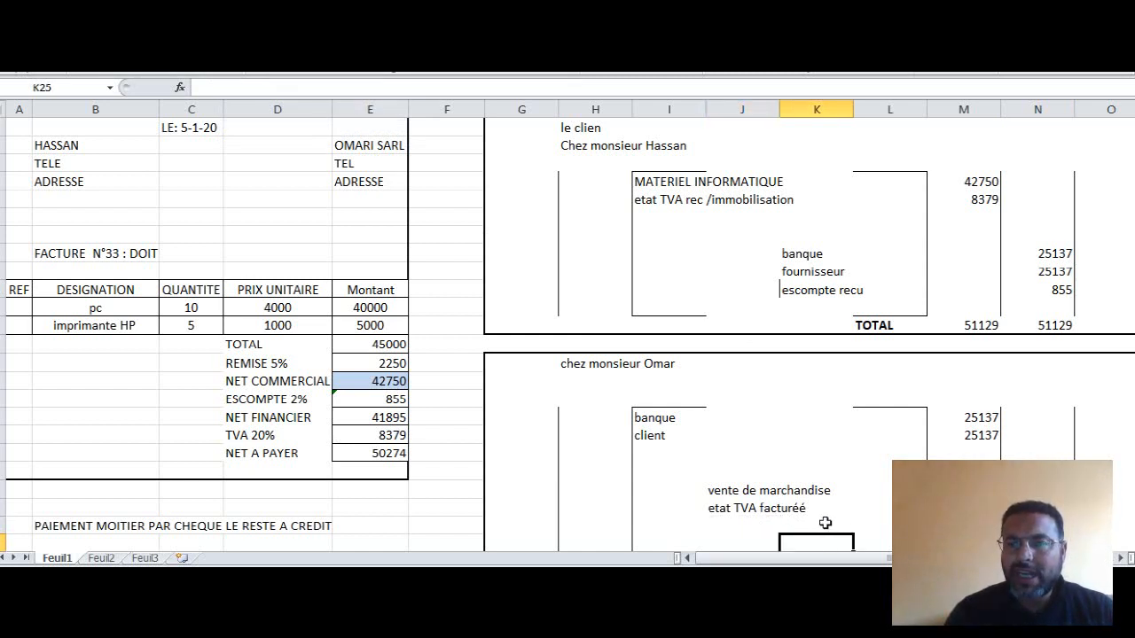
click(824, 523)
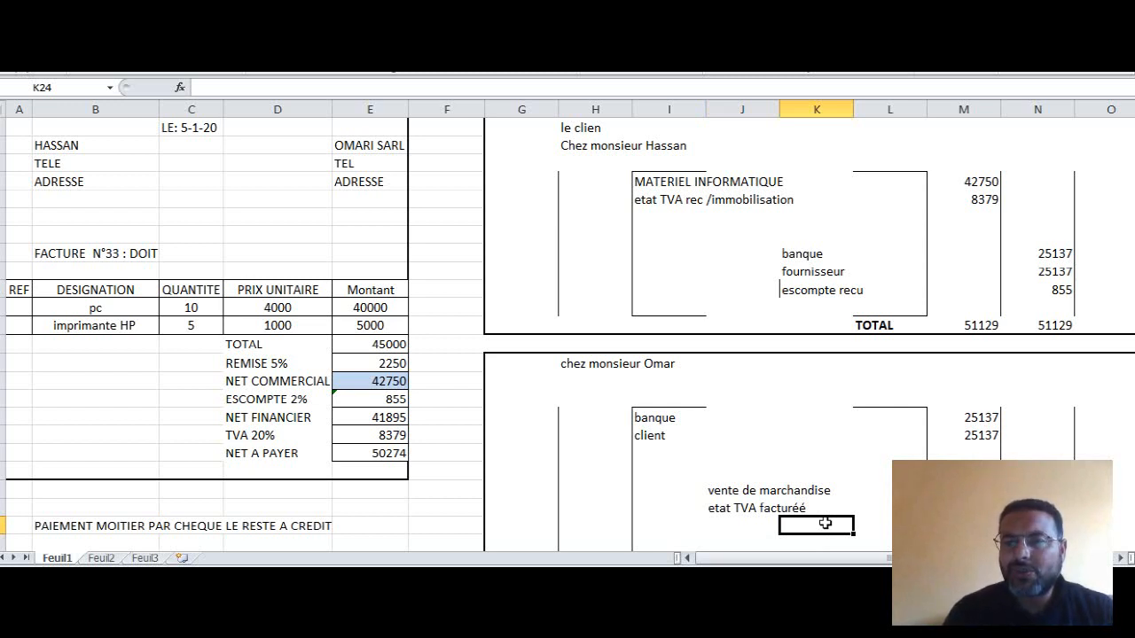
click(661, 453)
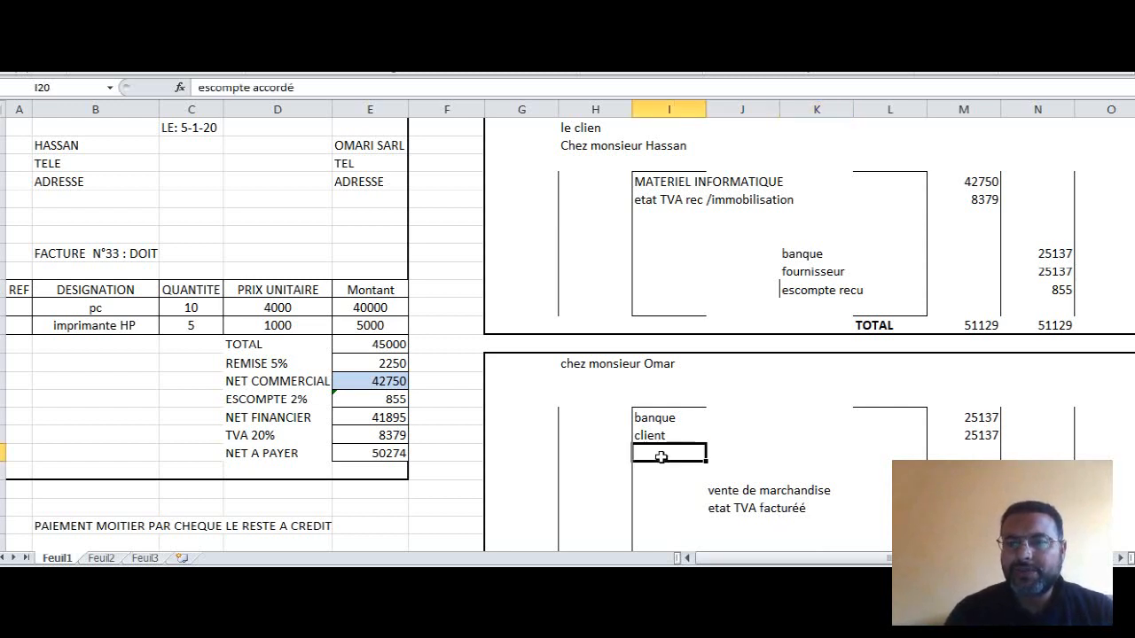
click(245, 47)
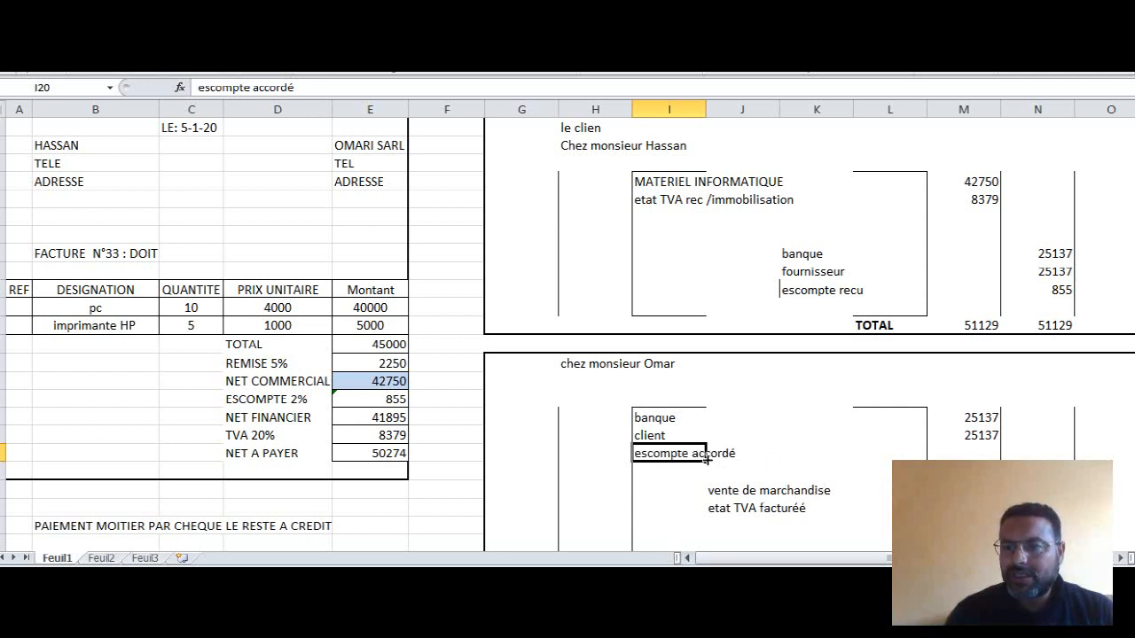
click(966, 452)
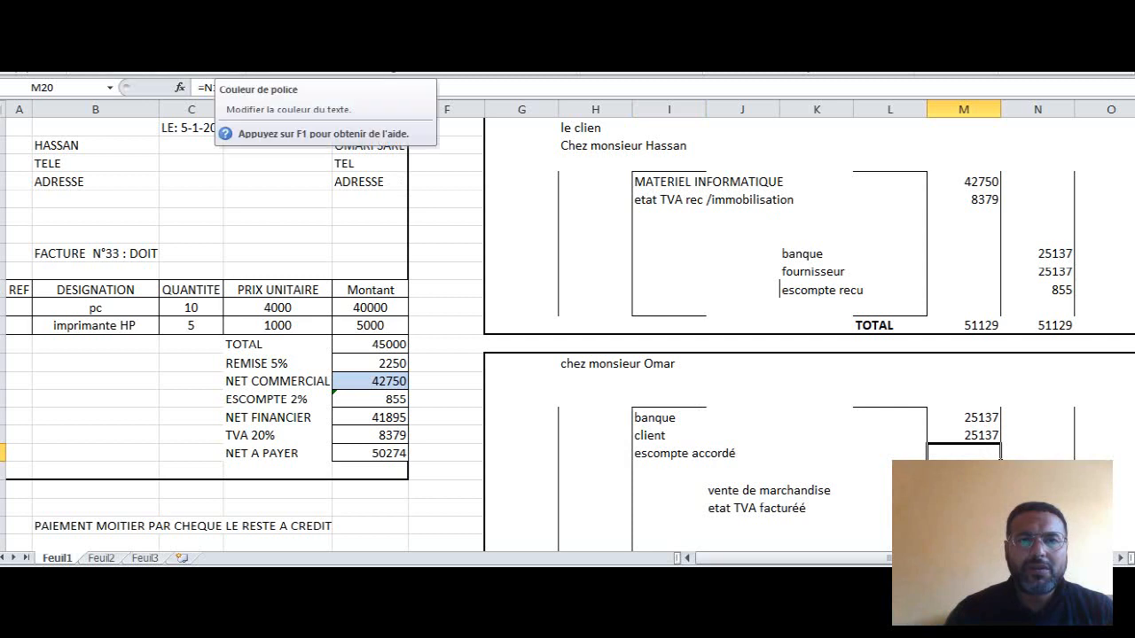
click(245, 46)
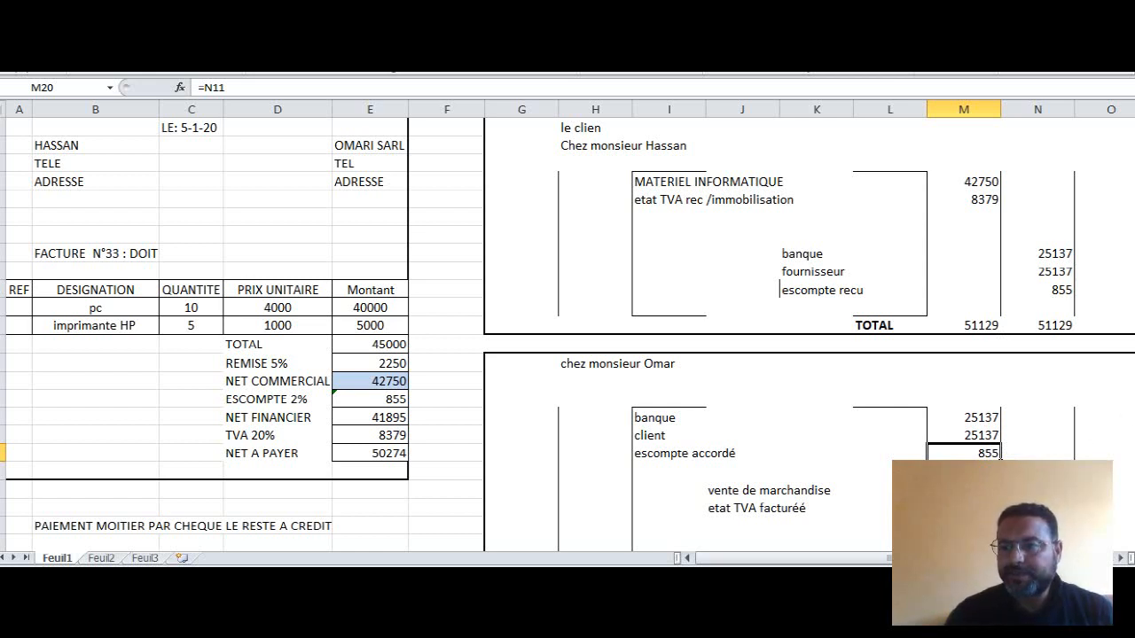
- Reveal the second journal's totals in M26:N26 and the TOTAL label in L26 with black font
drag(1133, 381, 1134, 406)
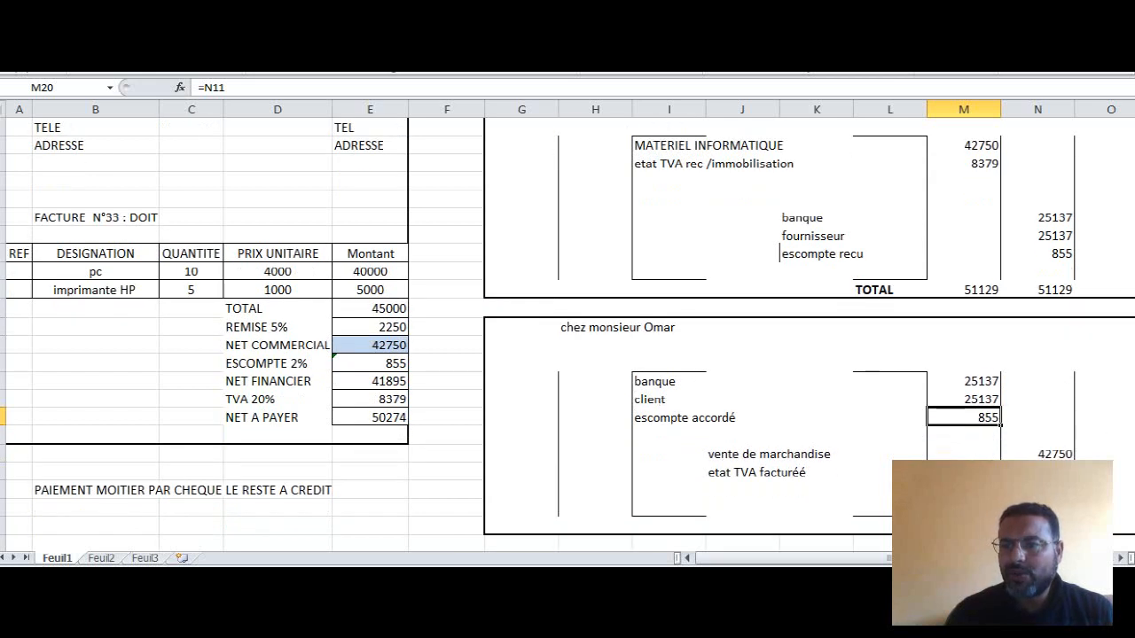
click(964, 526)
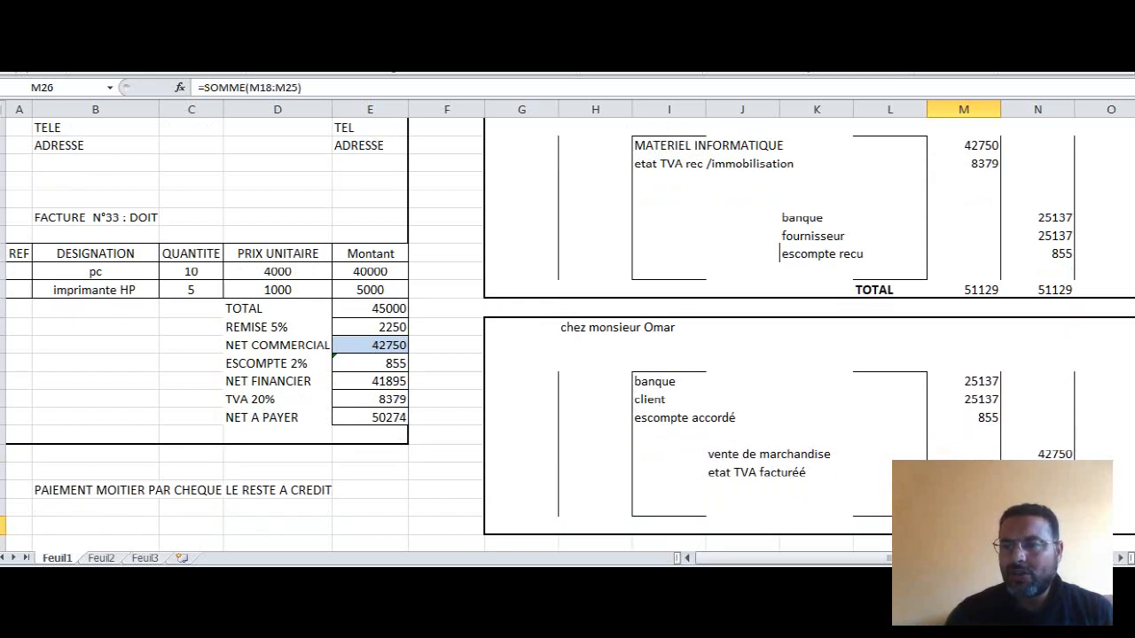
drag(964, 526, 1038, 525)
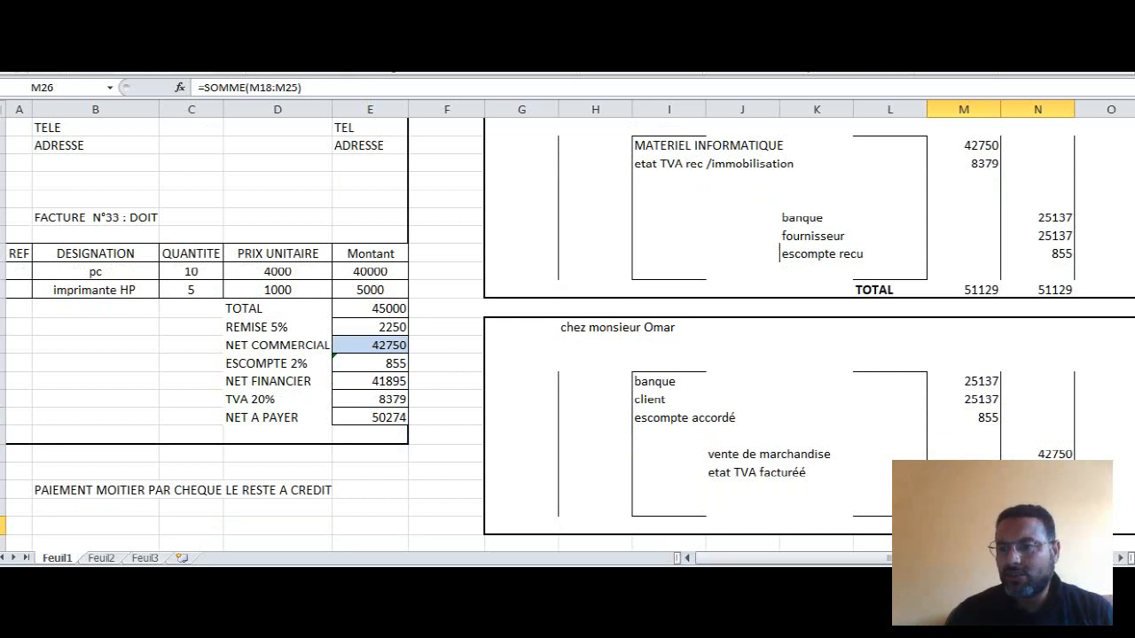
click(886, 527)
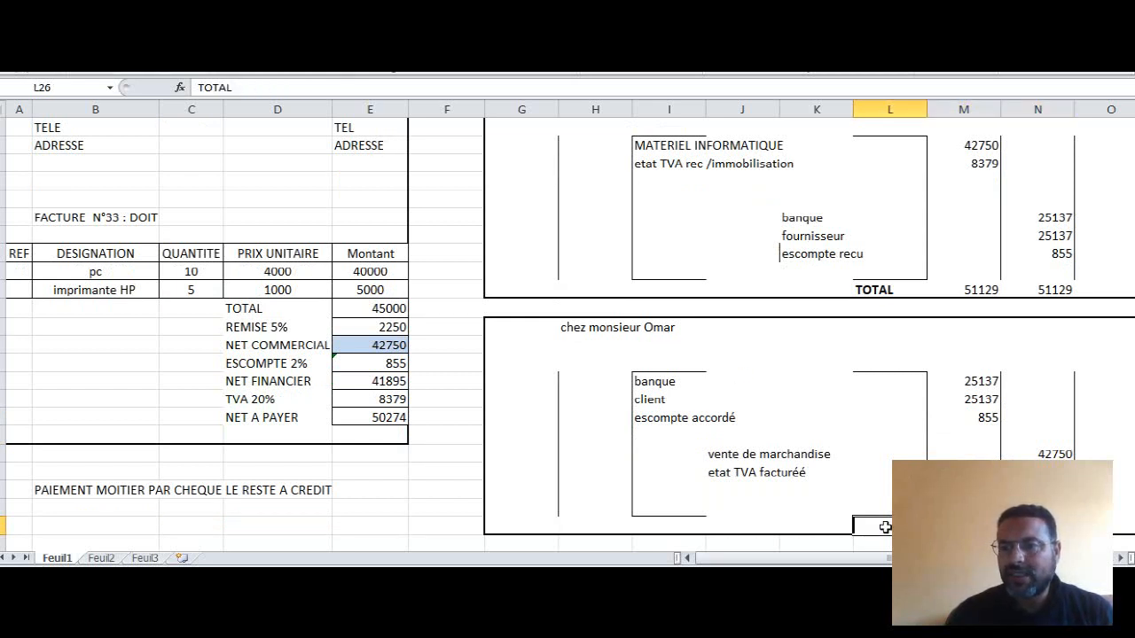